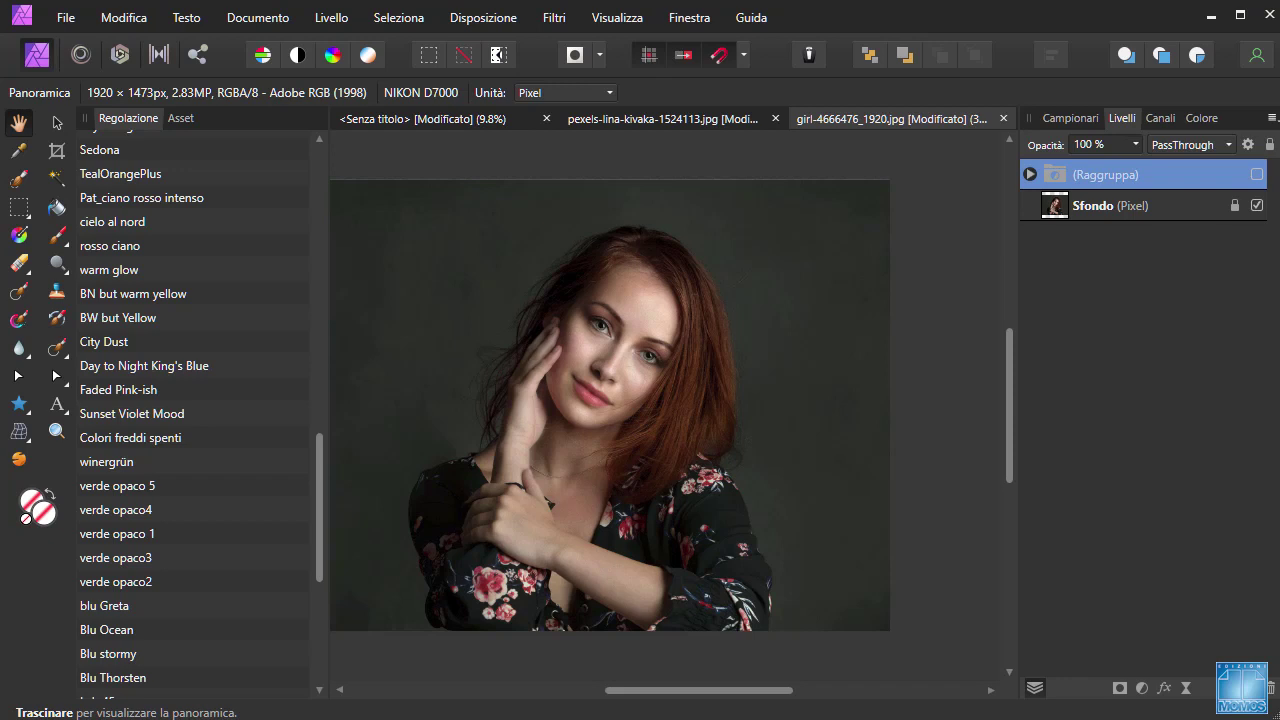
- Select the Sfondo background pixel layer instead of the hidden group
{"action": "left_click", "coordinate": [1146, 212]}
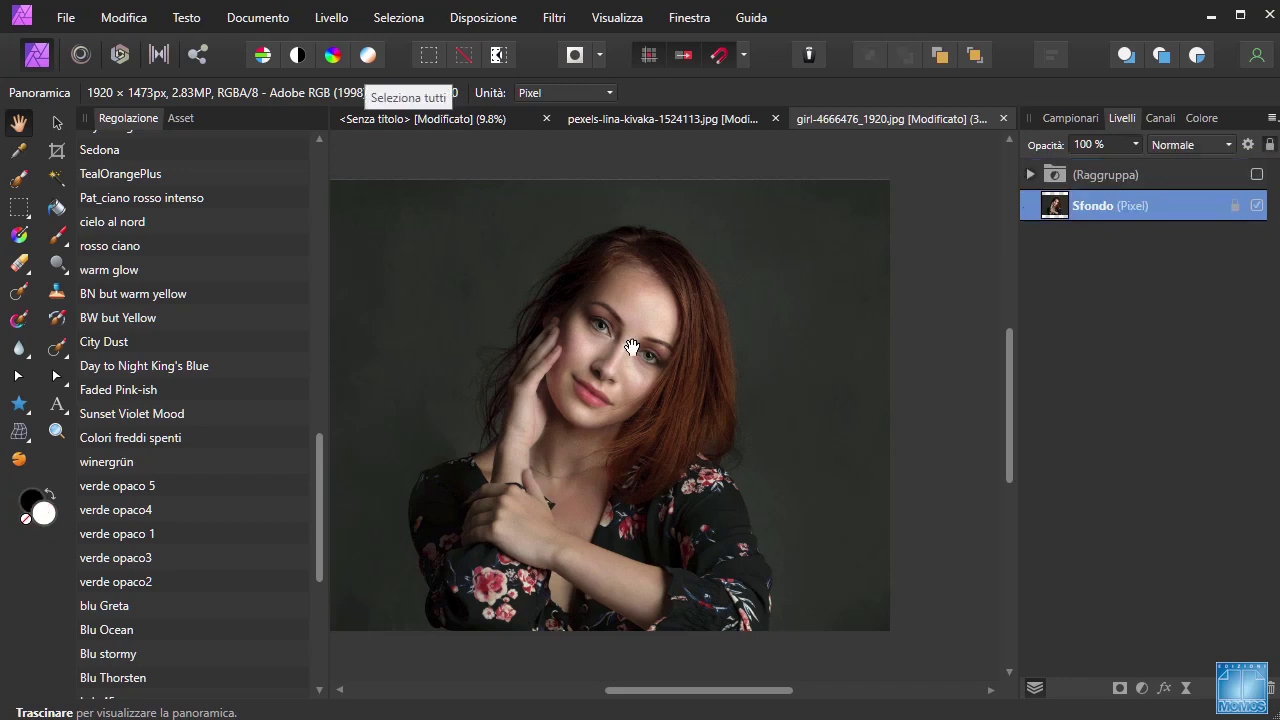
- Add a LUT adjustment layer above Sfondo and deduce its LUT from the man-in-green reference JPG
{"action": "left_click", "coordinate": [1142, 689]}
{"action": "left_click", "coordinate": [947, 597]}
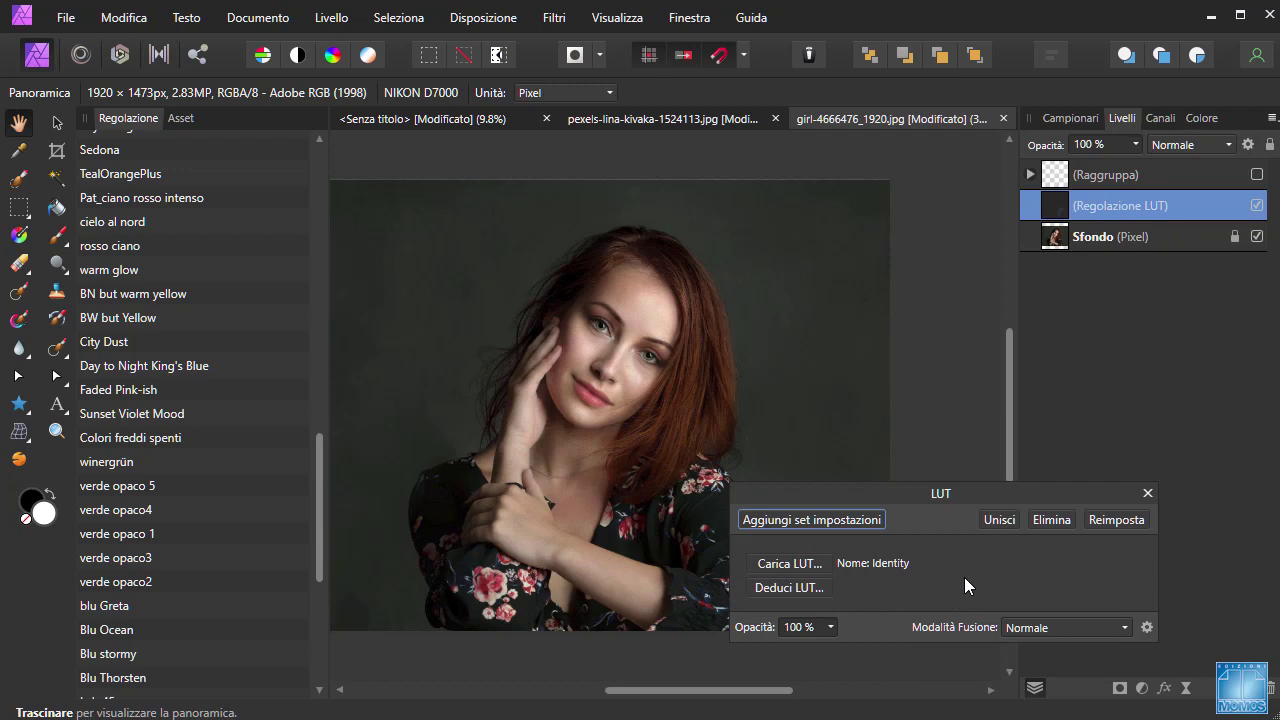
{"action": "left_click", "coordinate": [805, 588]}
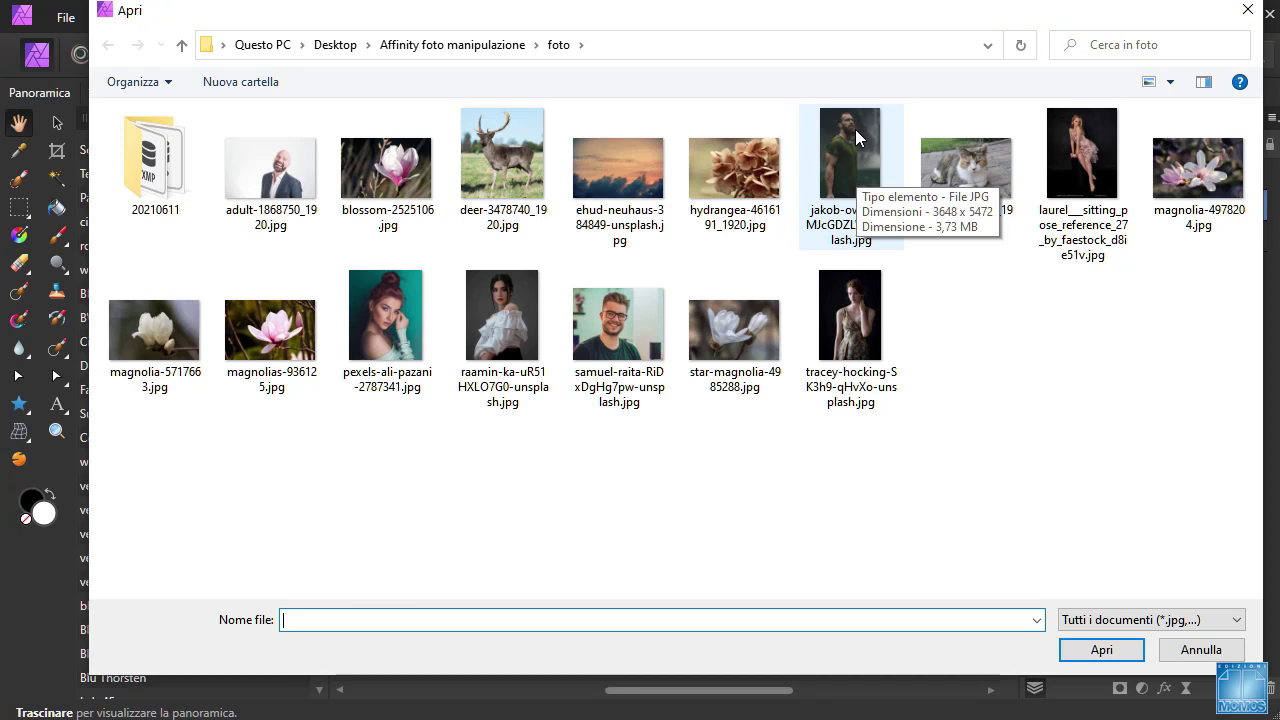
{"action": "mouse_move", "coordinate": [850, 155]}
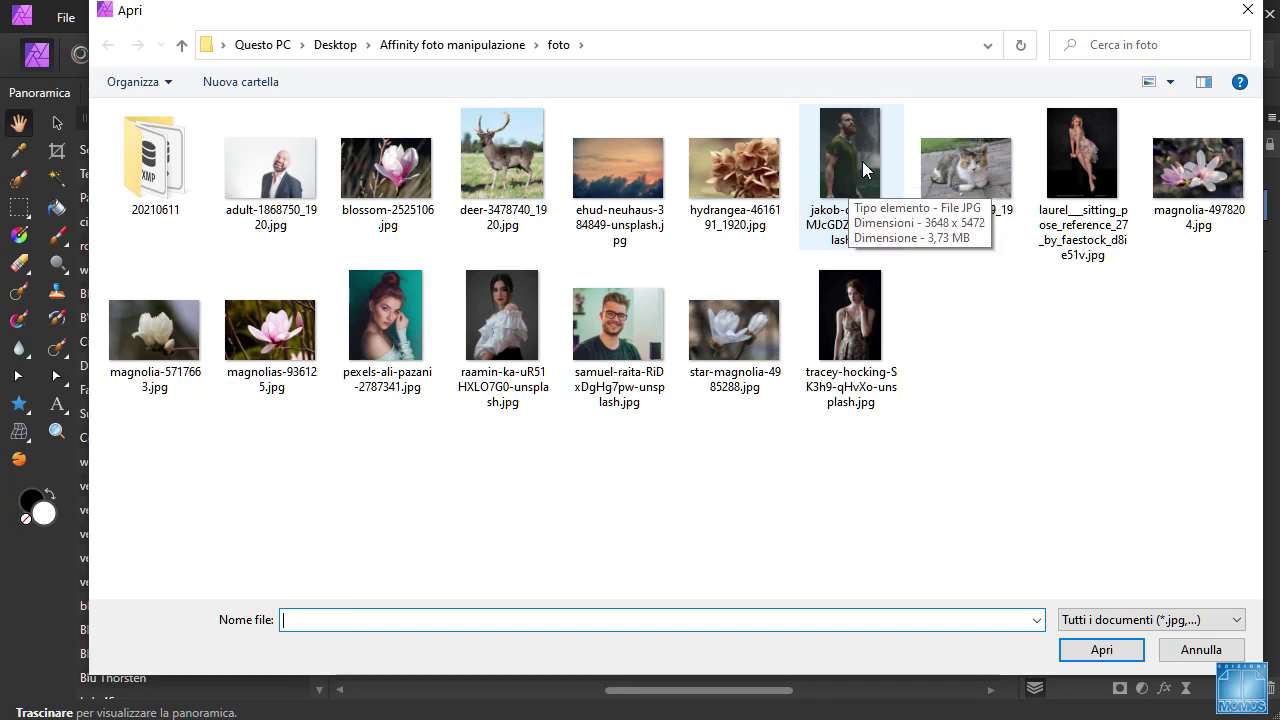
{"action": "left_click", "coordinate": [842, 143]}
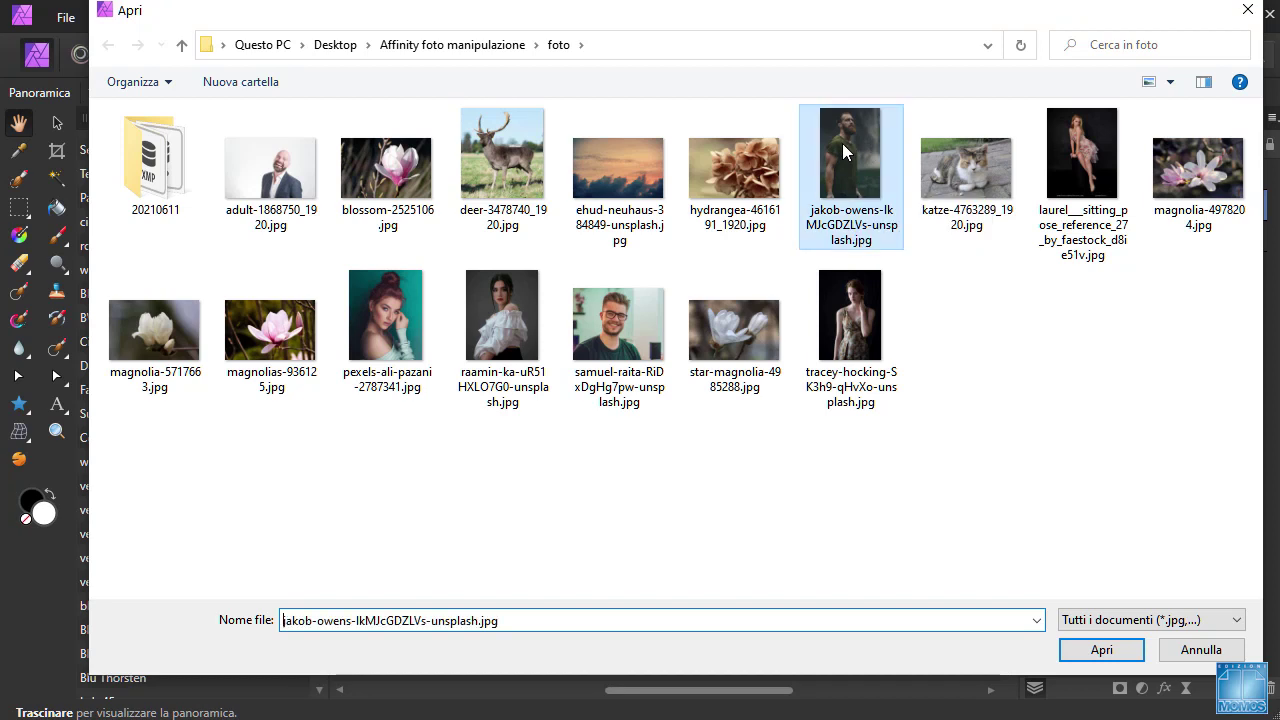
{"action": "left_click", "coordinate": [1101, 649]}
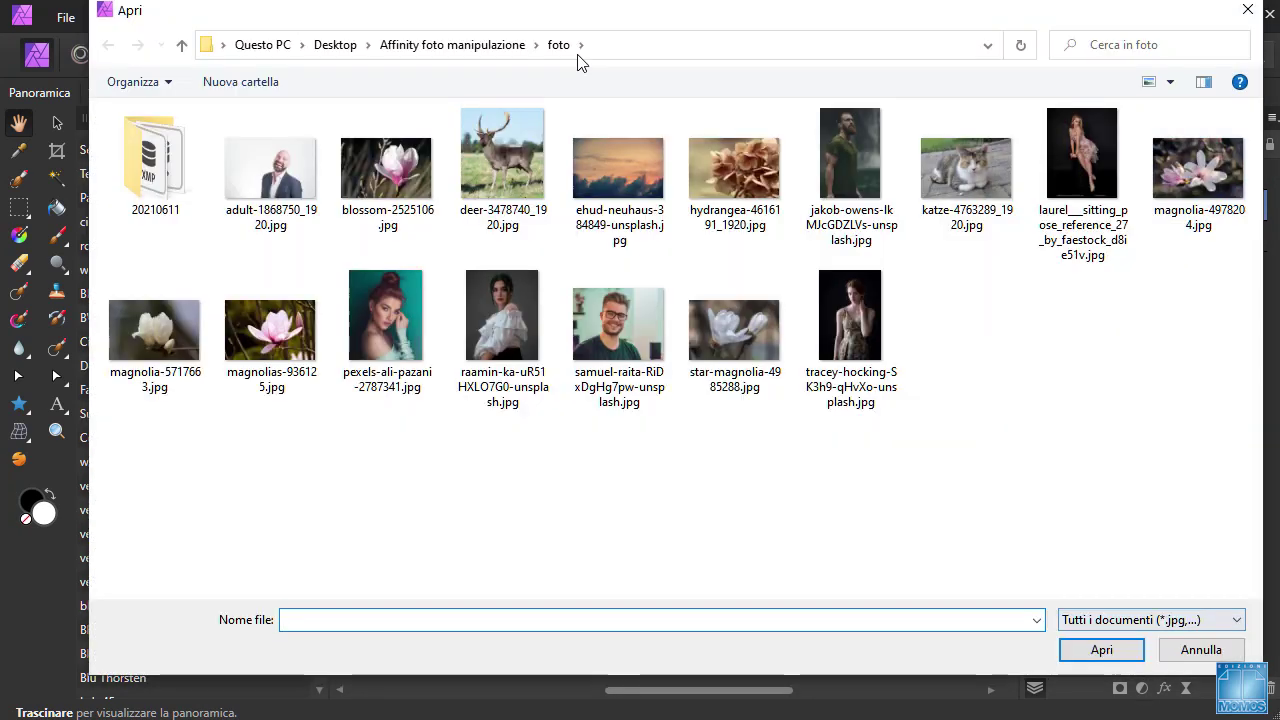
{"action": "left_click", "coordinate": [834, 160]}
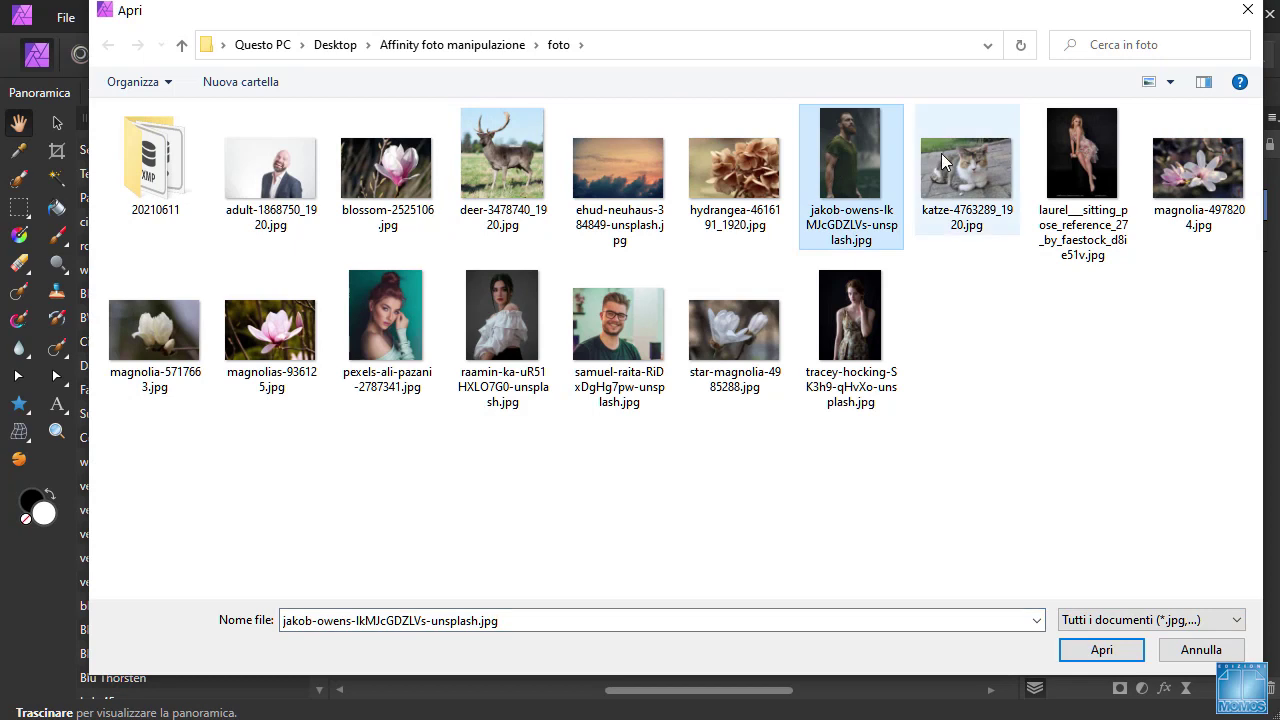
{"action": "left_click", "coordinate": [1115, 650]}
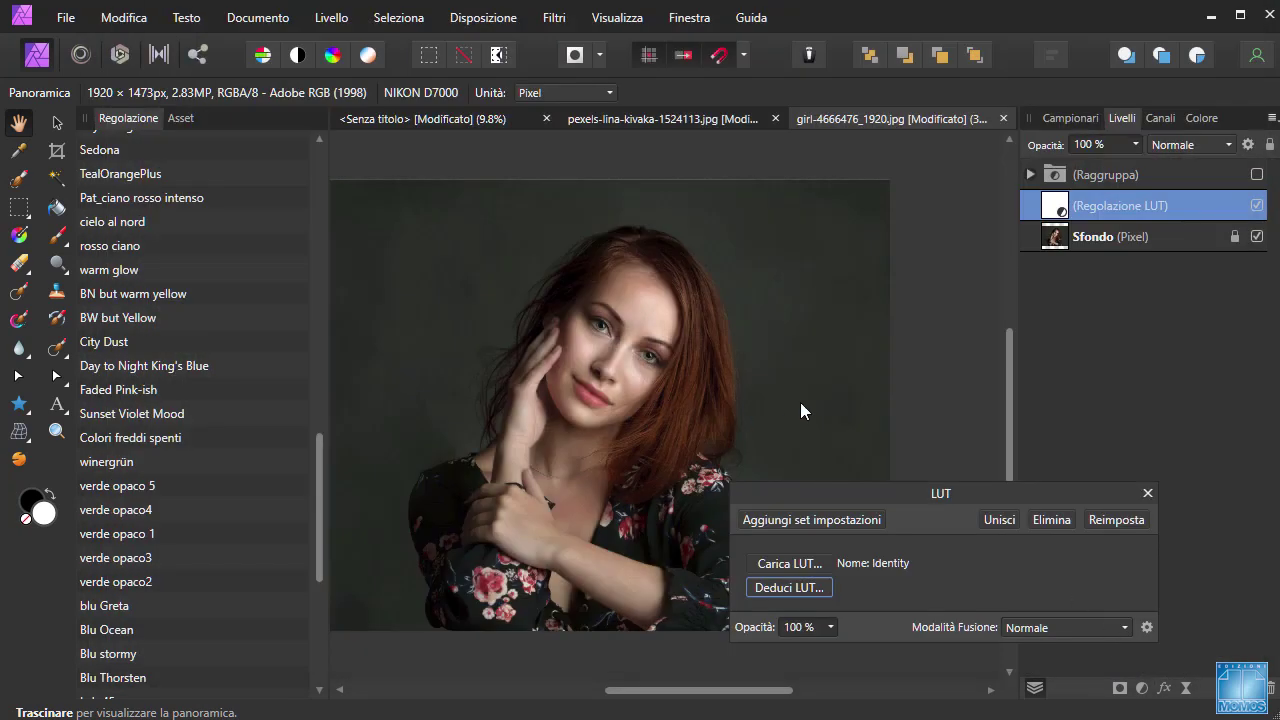
- Review the deduced teal LUT, close its settings, and toggle the layer off and on to compare
{"action": "left_click_drag", "start_coordinate": [928, 496], "coordinate": [1022, 295]}
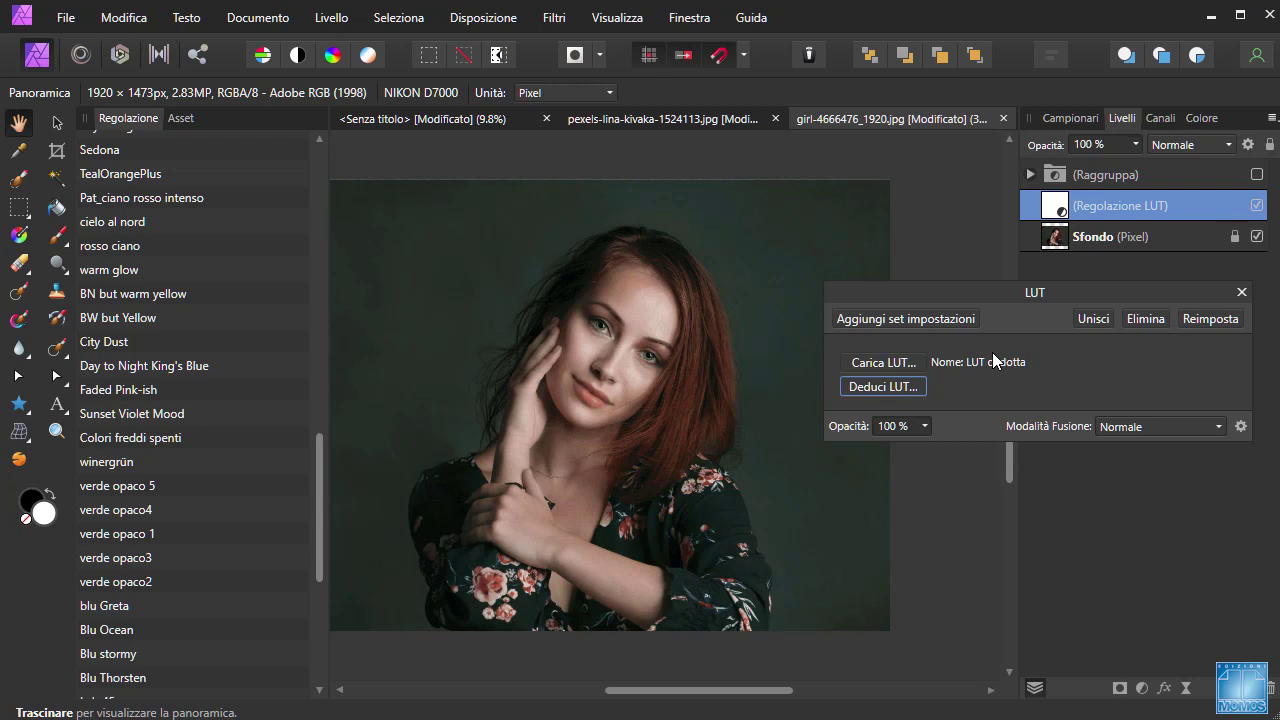
{"action": "left_click", "coordinate": [1241, 292]}
{"action": "left_click", "coordinate": [1257, 206]}
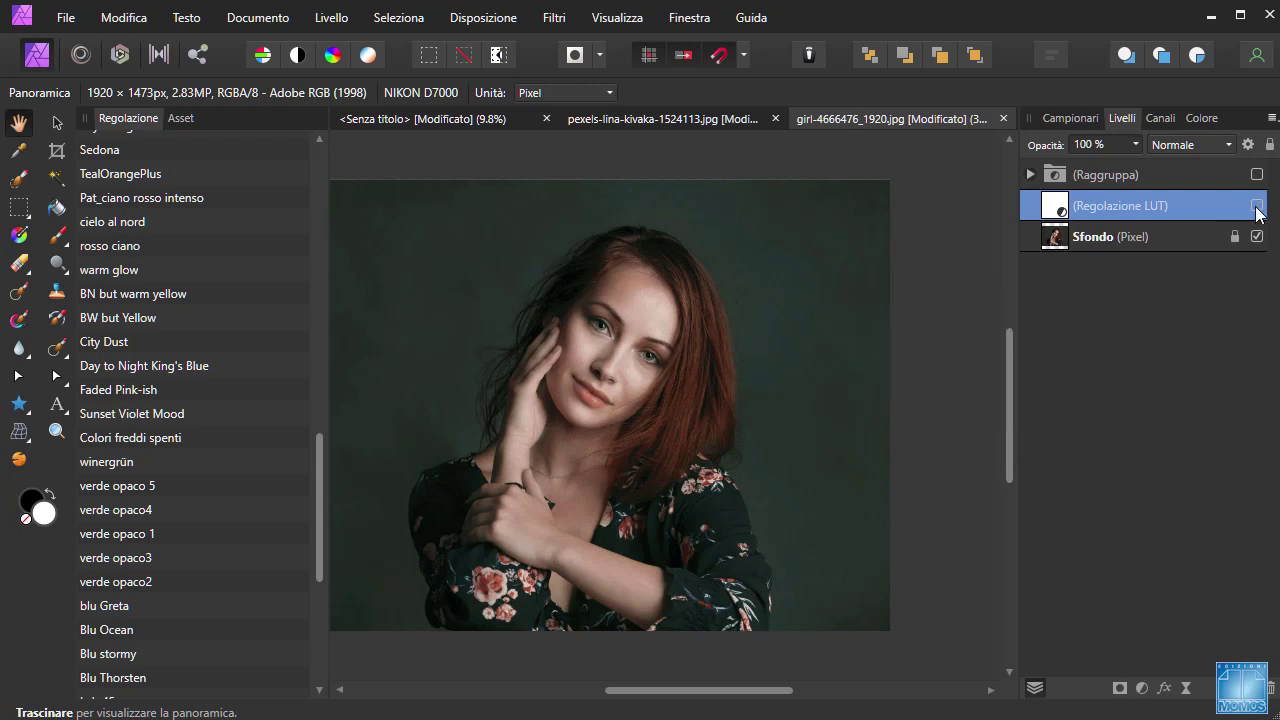
{"action": "left_click", "coordinate": [1257, 206]}
{"action": "left_click", "coordinate": [1257, 206]}
{"action": "left_click", "coordinate": [1257, 206]}
- Add a second LUT adjustment layer using the verde opaco3 preset
{"action": "left_click", "coordinate": [1141, 688]}
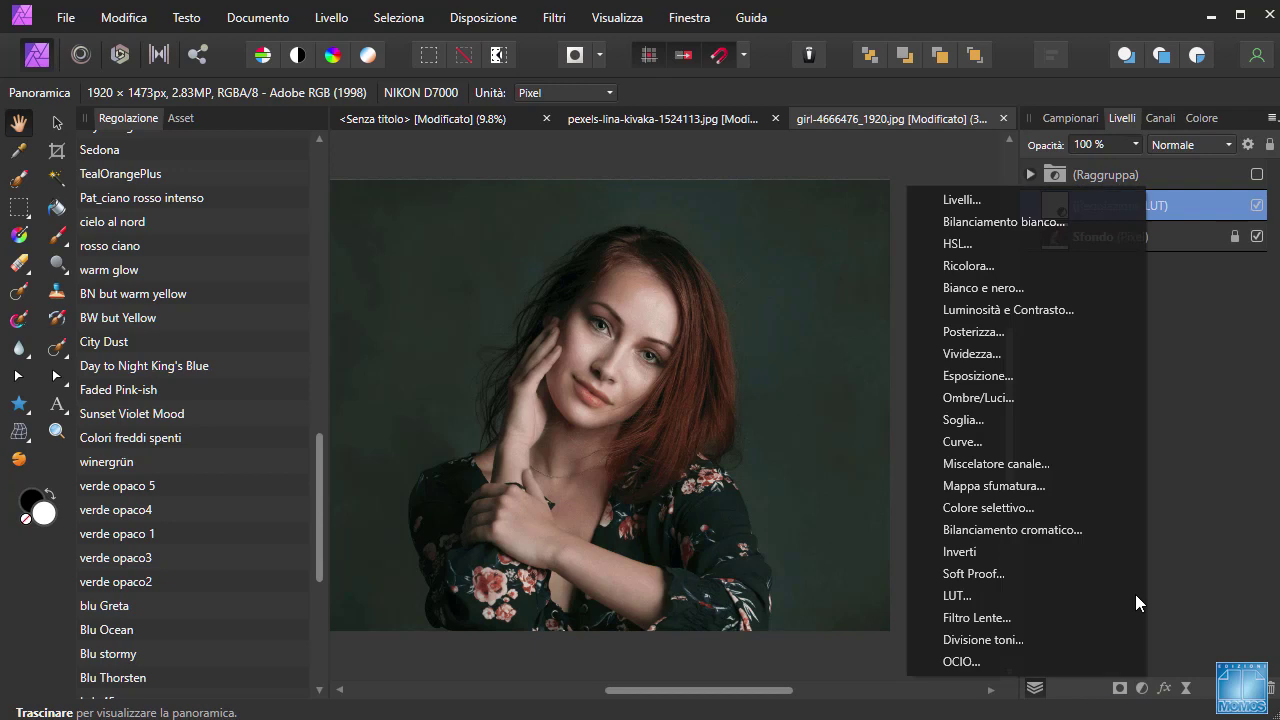
{"action": "left_click", "coordinate": [977, 595]}
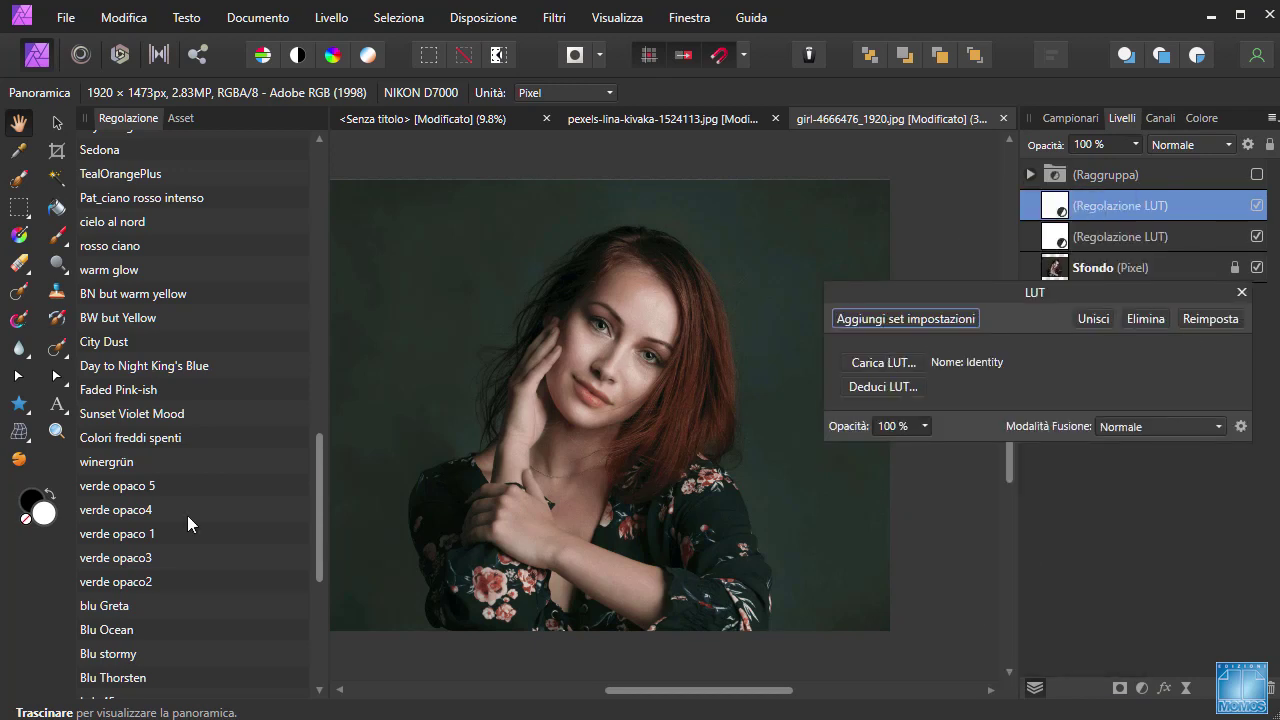
{"action": "left_click", "coordinate": [138, 558]}
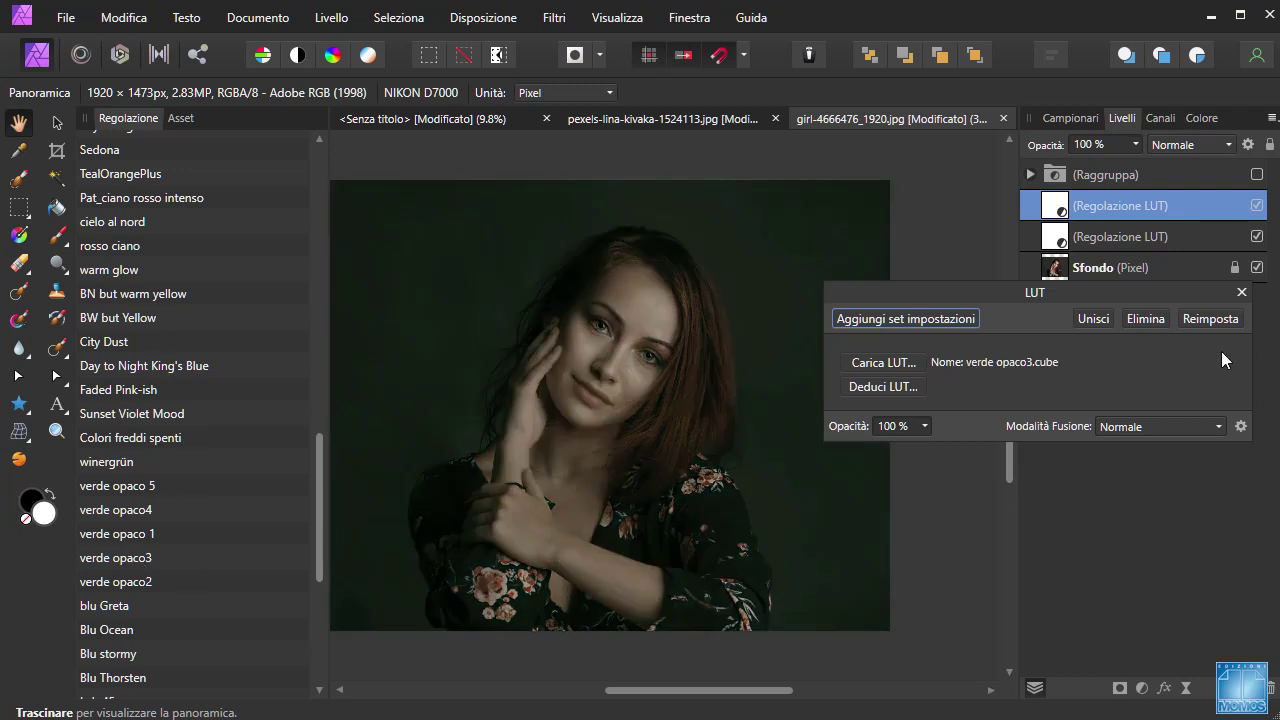
{"action": "left_click", "coordinate": [1240, 294]}
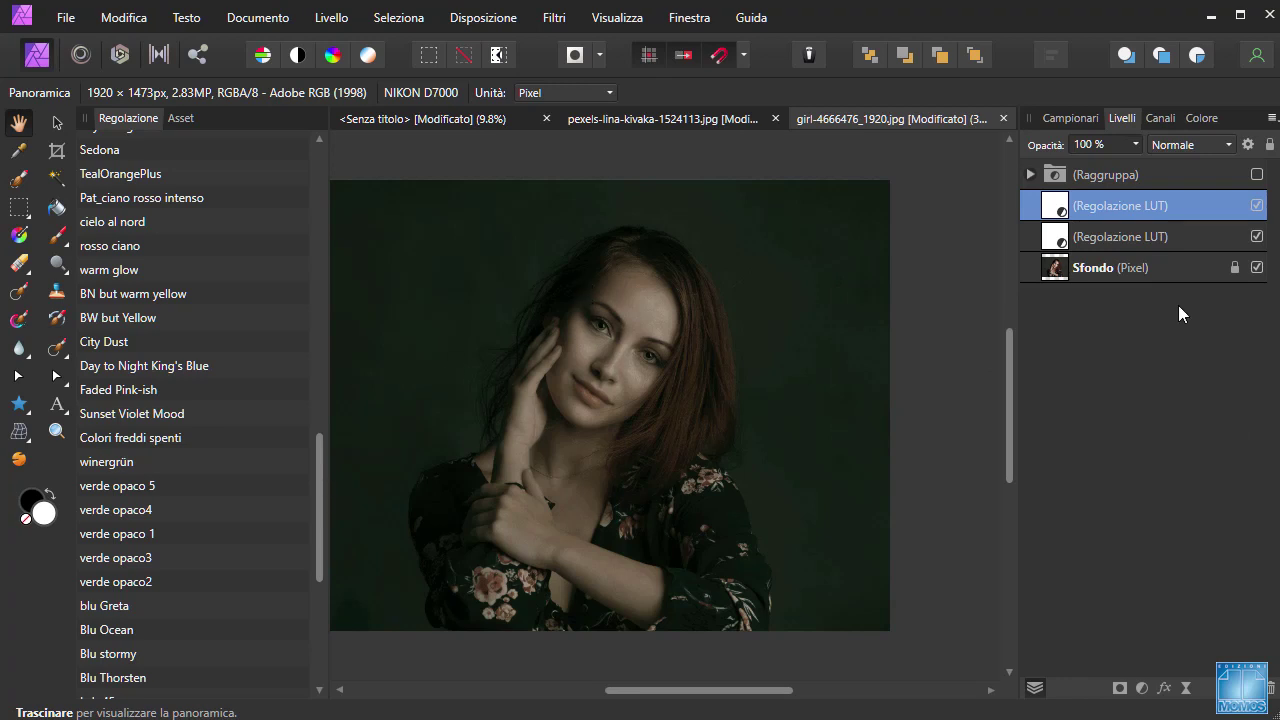
- Set the top LUT layer to 79% opacity and drop its underlying blend range highlights to 9,1%
{"action": "left_click_drag", "start_coordinate": [1135, 144], "coordinate": [1100, 161]}
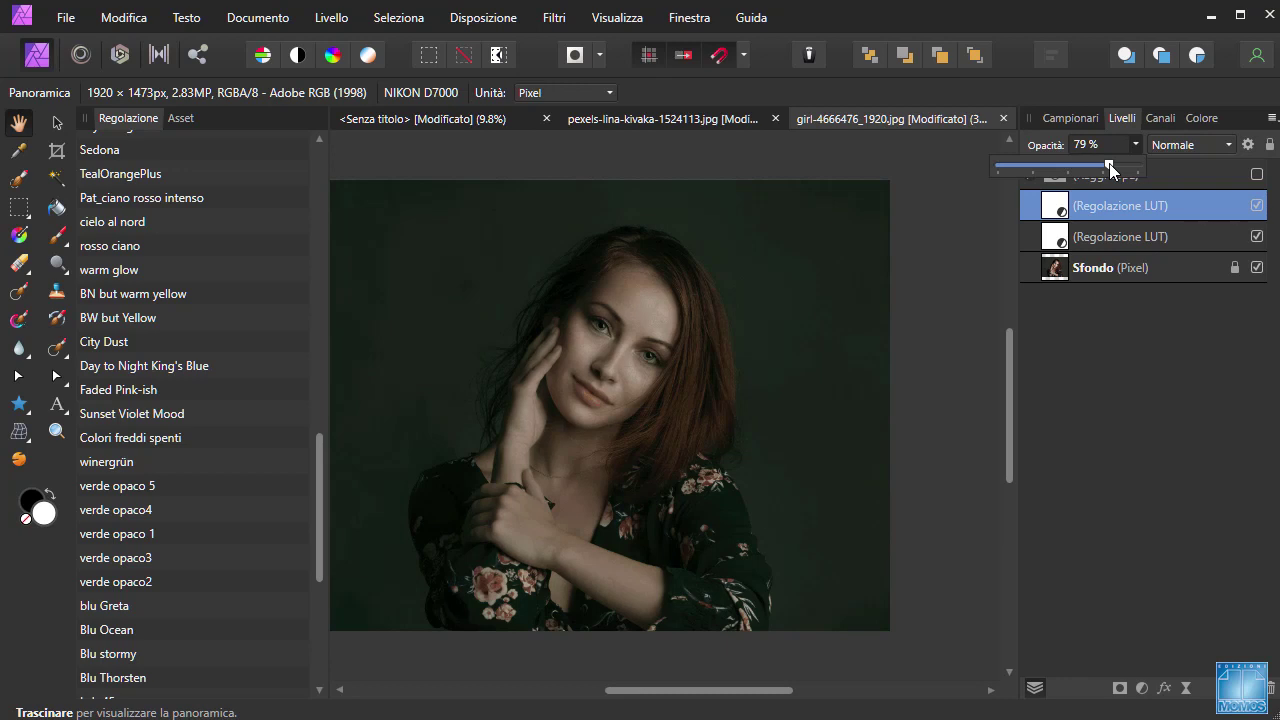
{"action": "left_click", "coordinate": [1247, 145]}
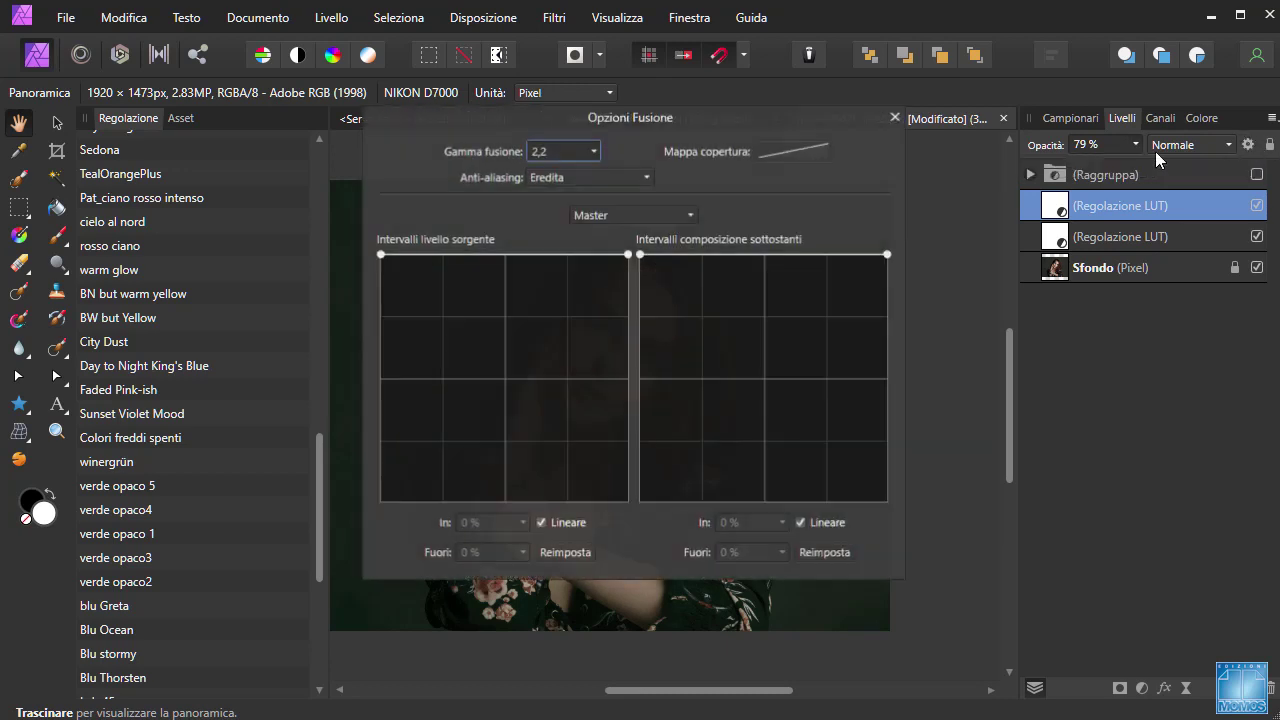
{"action": "left_click_drag", "start_coordinate": [651, 124], "coordinate": [225, 97]}
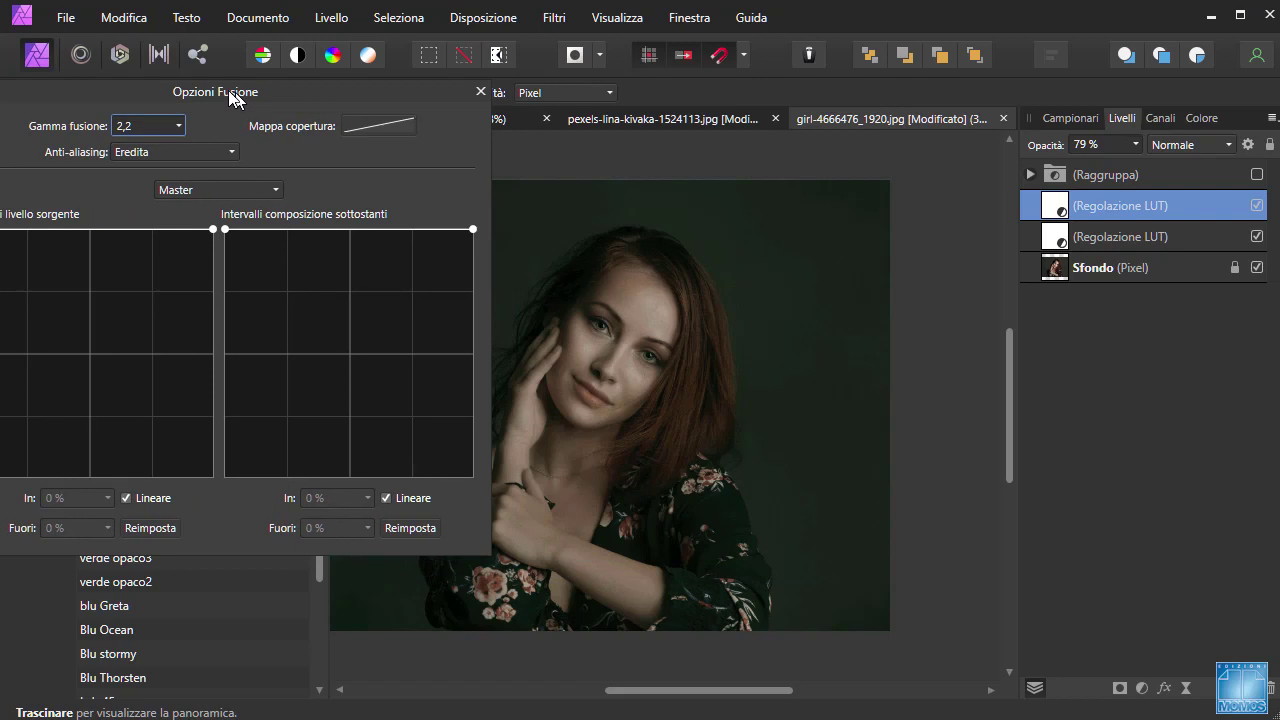
{"action": "mouse_move", "coordinate": [462, 227]}
{"action": "left_mouse_down"}
{"action": "mouse_move", "coordinate": [466, 468]}
{"action": "mouse_move", "coordinate": [466, 452]}
{"action": "left_mouse_up"}
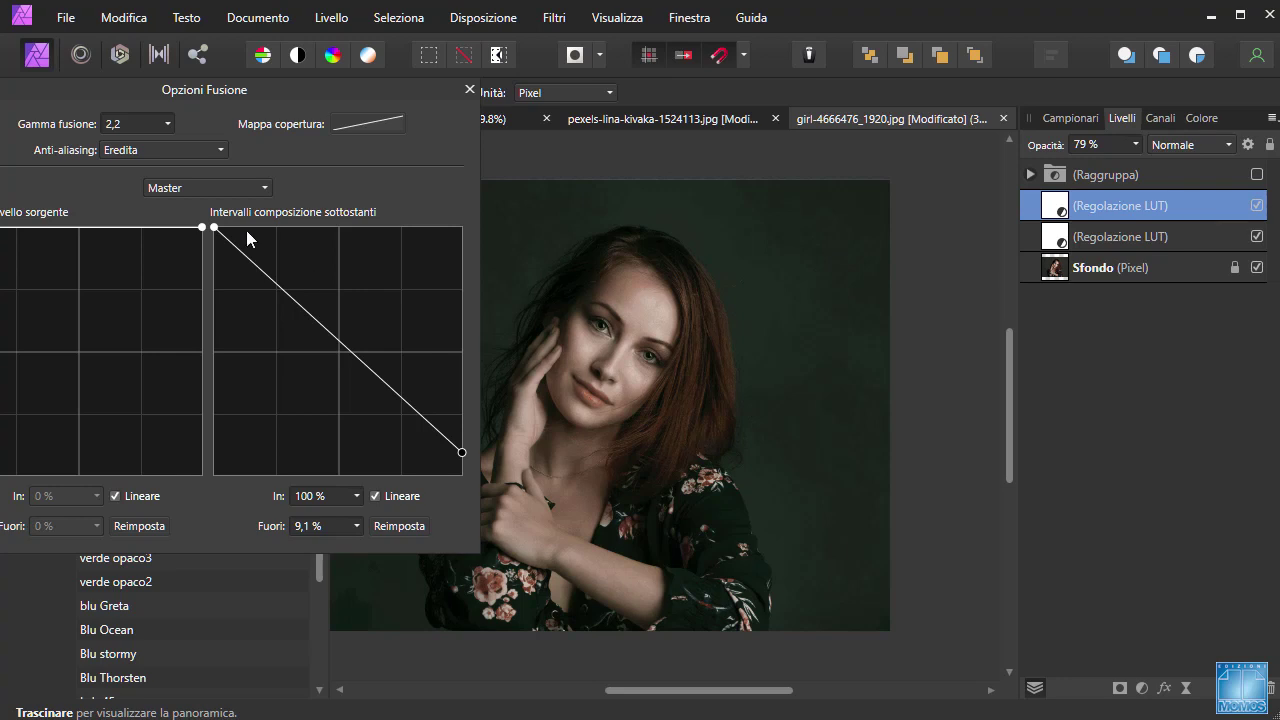
{"action": "left_click_drag", "start_coordinate": [229, 91], "coordinate": [350, 88]}
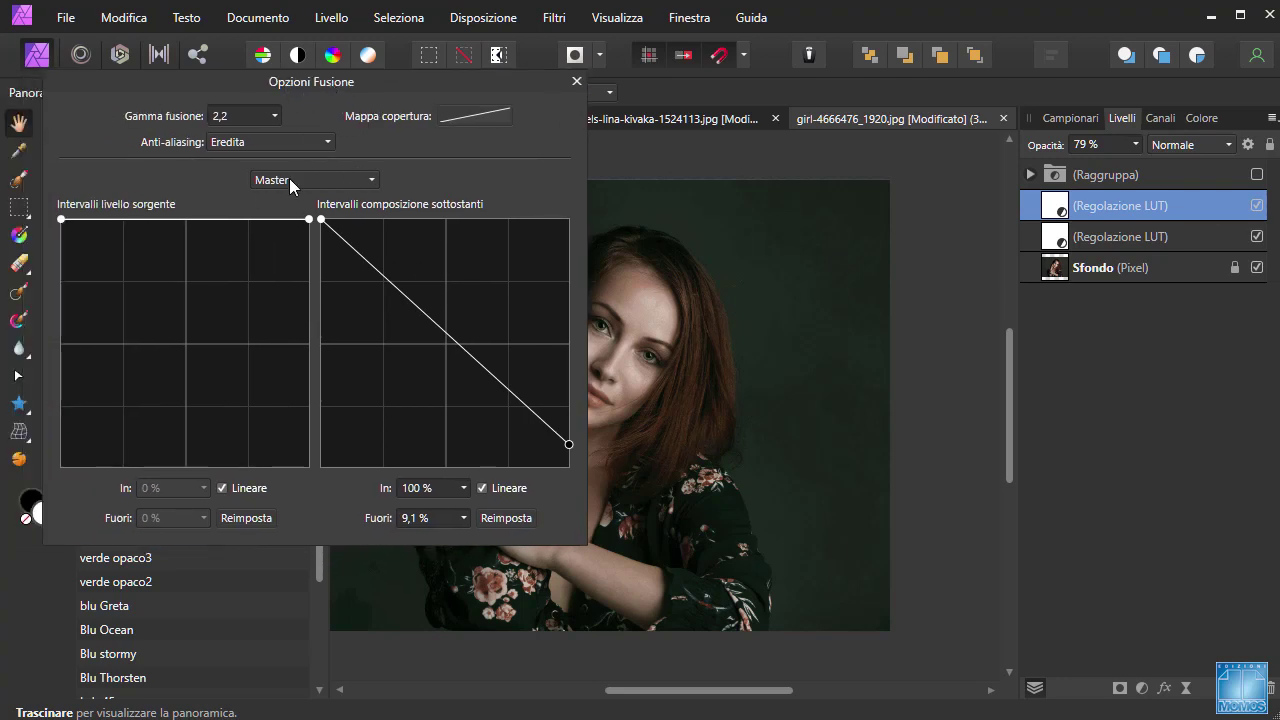
{"action": "left_click", "coordinate": [285, 181]}
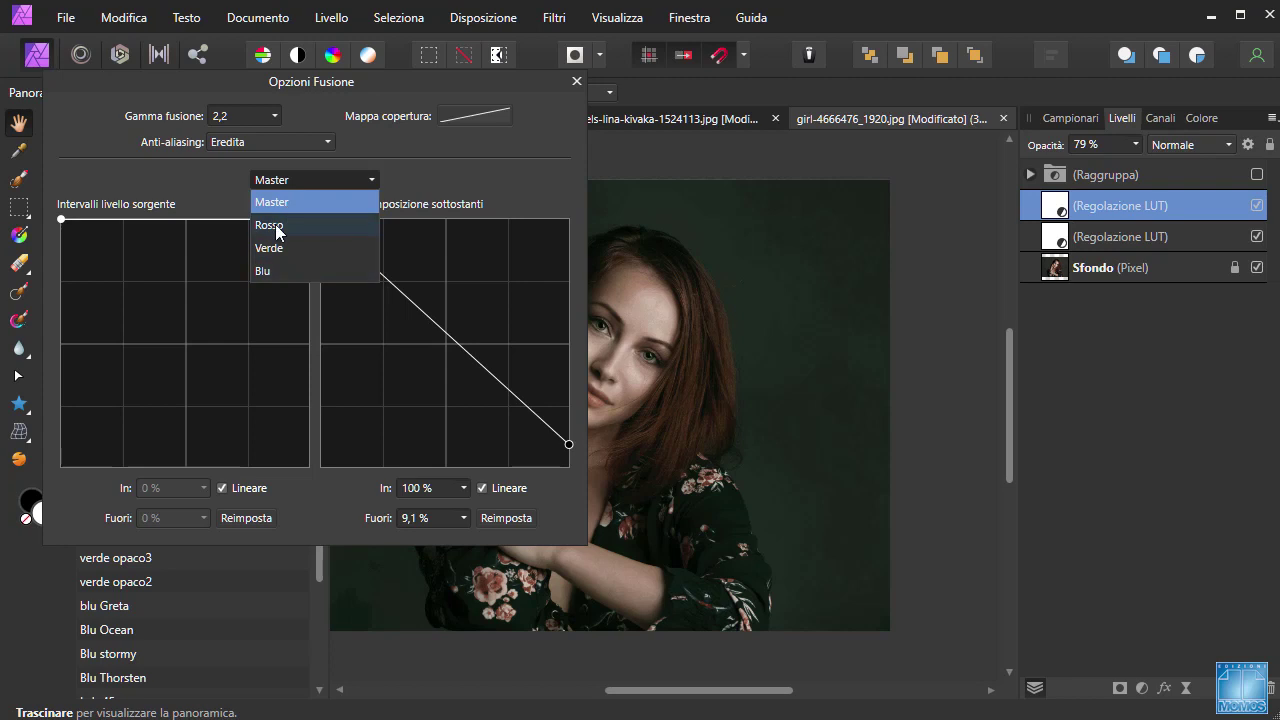
- Switch blend ranges to the Rosso channel and reshape the underlying range curve points
{"action": "left_click", "coordinate": [270, 226]}
{"action": "left_click_drag", "start_coordinate": [433, 100], "coordinate": [1141, 87]}
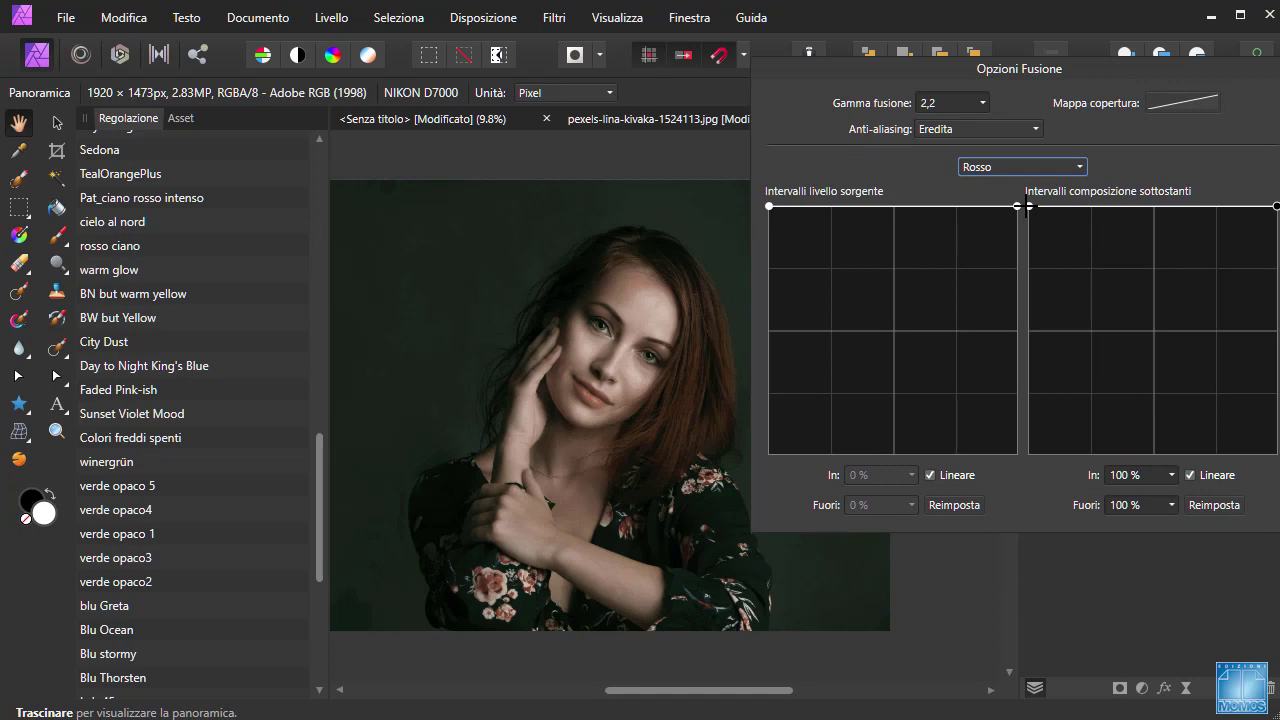
{"action": "left_click_drag", "start_coordinate": [1024, 216], "coordinate": [1006, 350]}
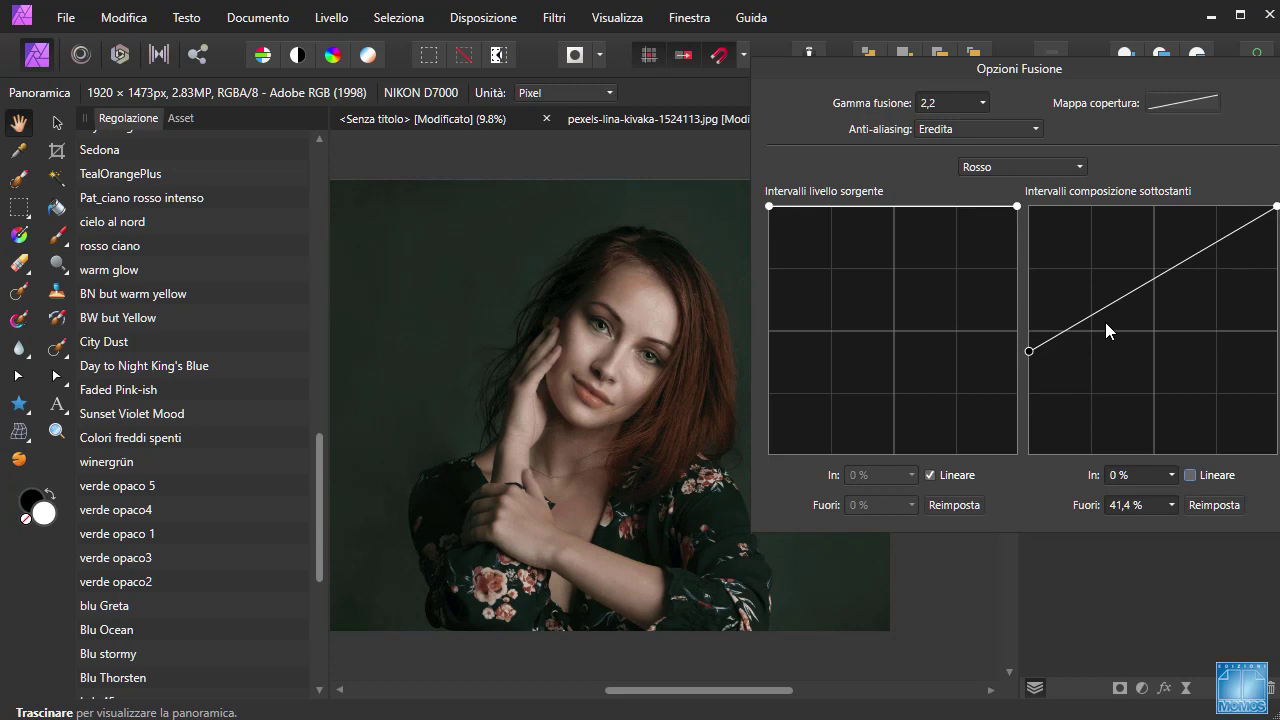
{"action": "left_click_drag", "start_coordinate": [1104, 310], "coordinate": [1108, 329]}
{"action": "left_click_drag", "start_coordinate": [1108, 333], "coordinate": [1102, 347]}
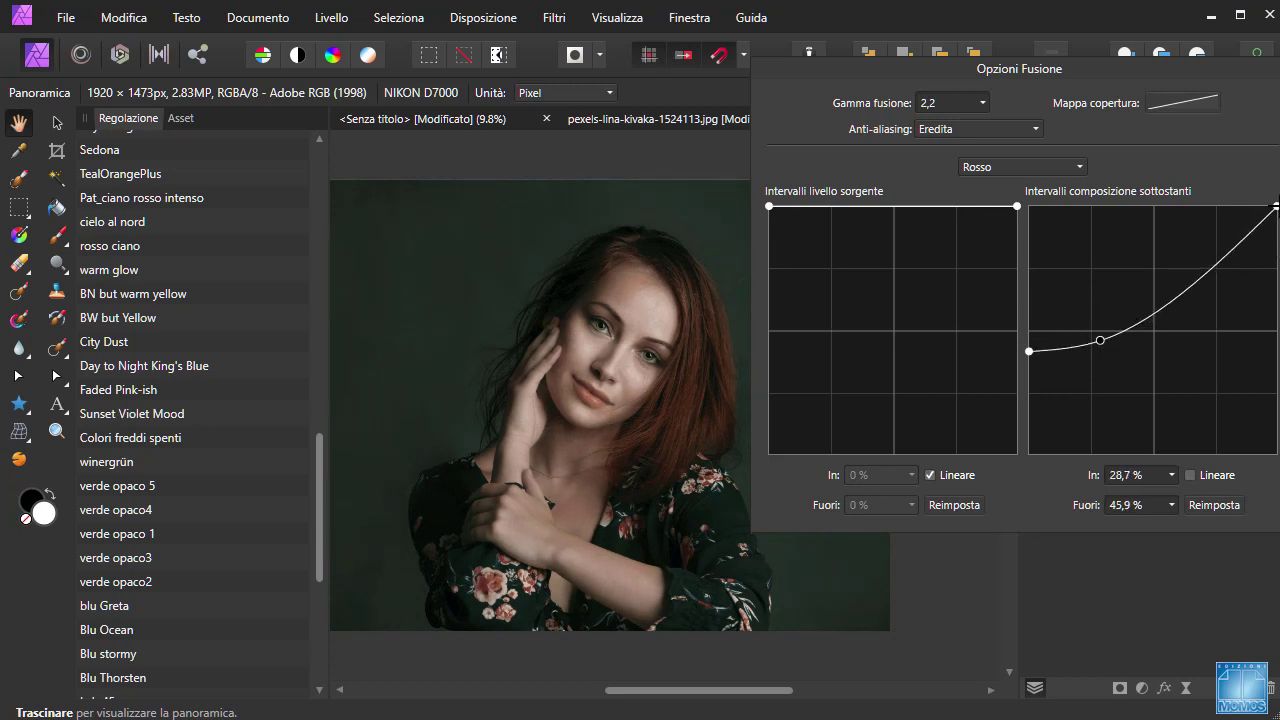
{"action": "left_click_drag", "start_coordinate": [1276, 204], "coordinate": [1258, 206]}
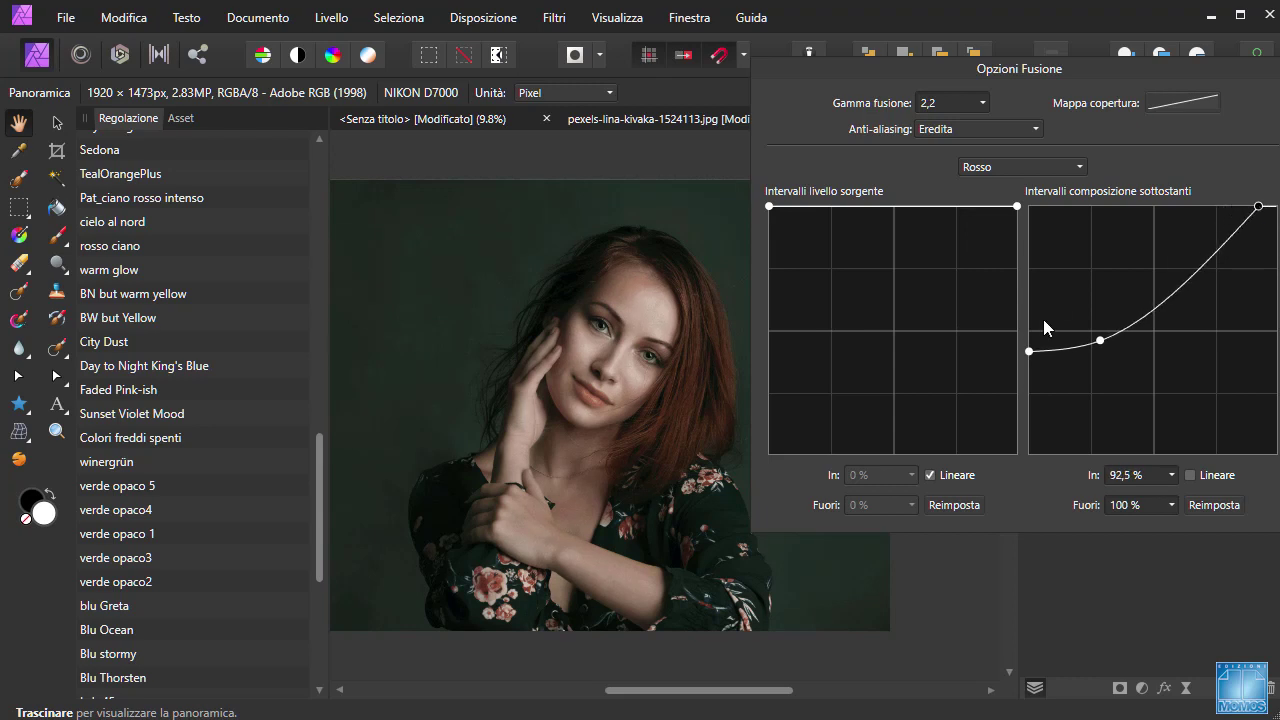
{"action": "left_click_drag", "start_coordinate": [1029, 351], "coordinate": [1022, 466]}
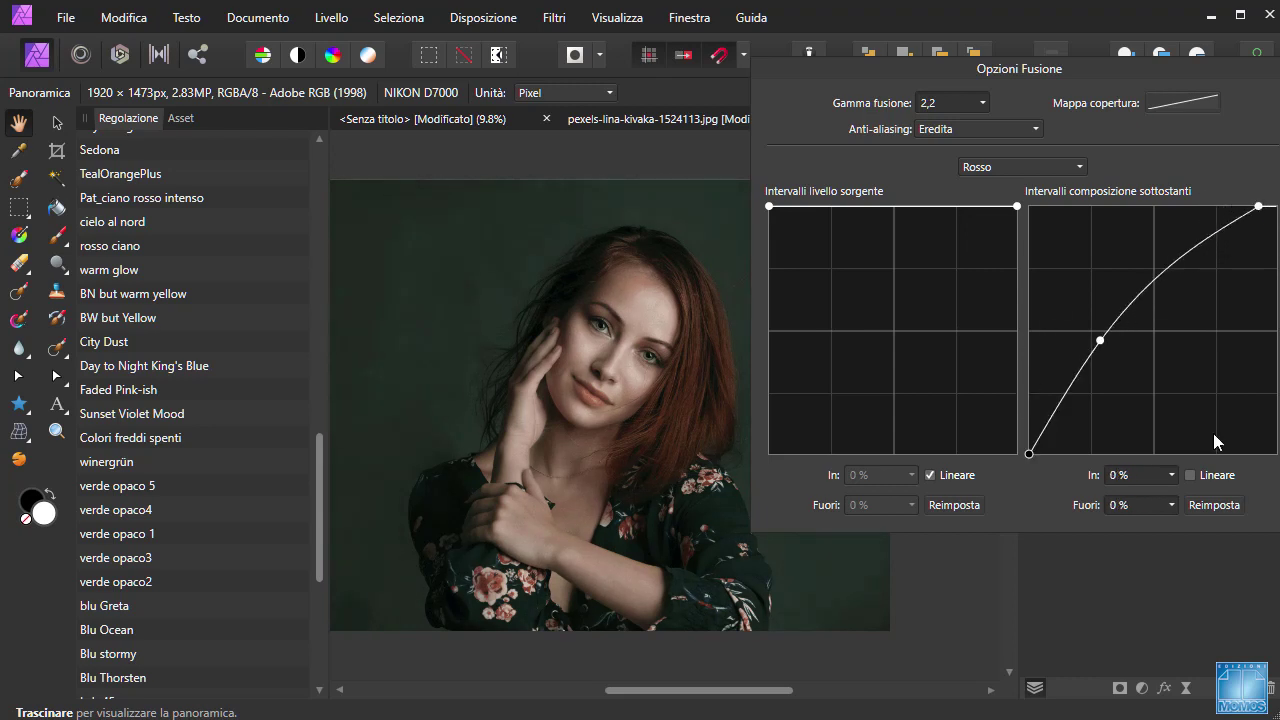
- Reset the underlying range, untick Lineare, and bend it into a U-curve dipping to 35,8%
{"action": "left_click", "coordinate": [1213, 505]}
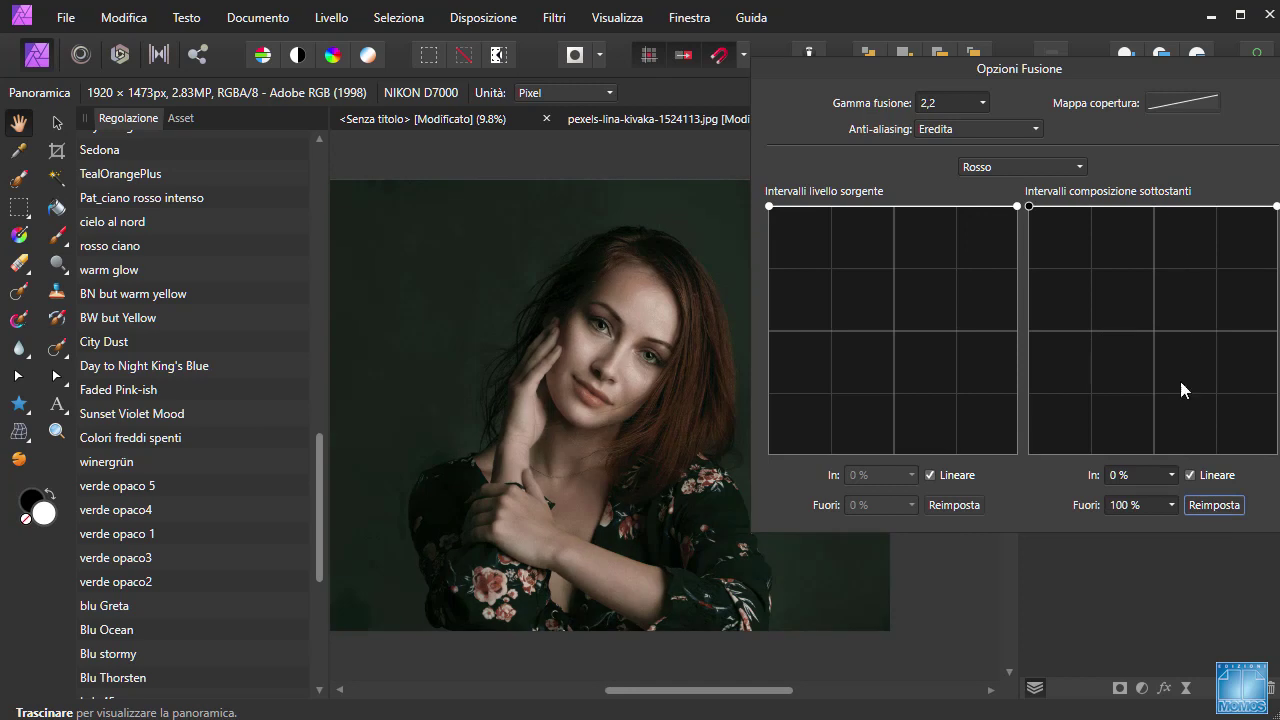
{"action": "left_click", "coordinate": [1190, 475]}
{"action": "mouse_move", "coordinate": [1152, 211]}
{"action": "left_mouse_down"}
{"action": "mouse_move", "coordinate": [1131, 380]}
{"action": "mouse_move", "coordinate": [1158, 386]}
{"action": "mouse_move", "coordinate": [1158, 343]}
{"action": "mouse_move", "coordinate": [1148, 367]}
{"action": "left_mouse_up"}
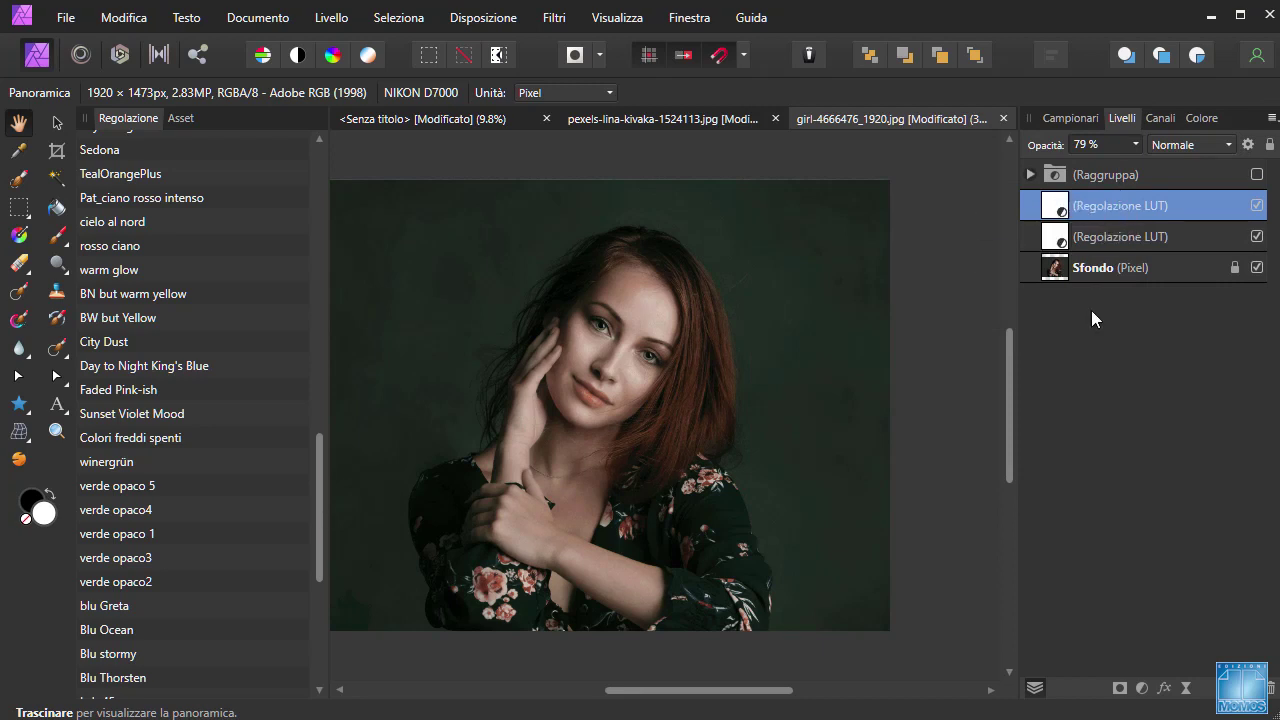
- Add a third LUT layer with the verde opaco3 preset and give it a mask
{"action": "left_click", "coordinate": [1141, 688]}
{"action": "left_click", "coordinate": [960, 595]}
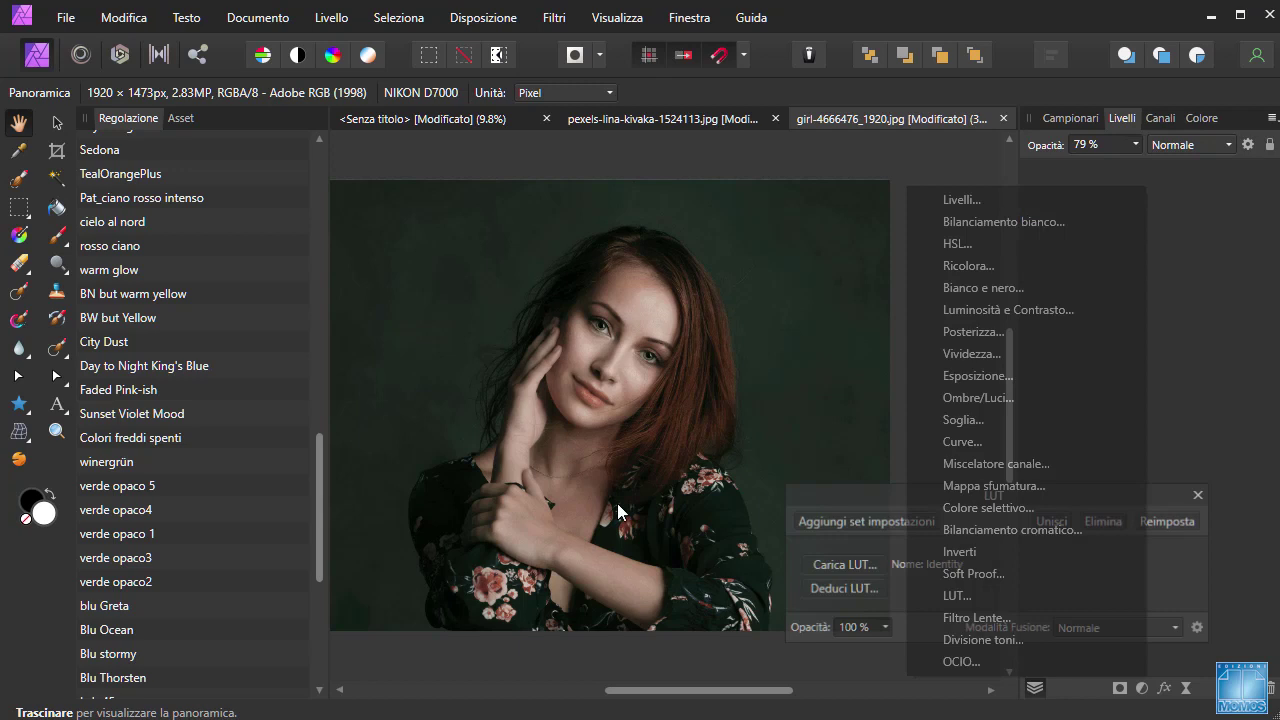
{"action": "left_click", "coordinate": [130, 558]}
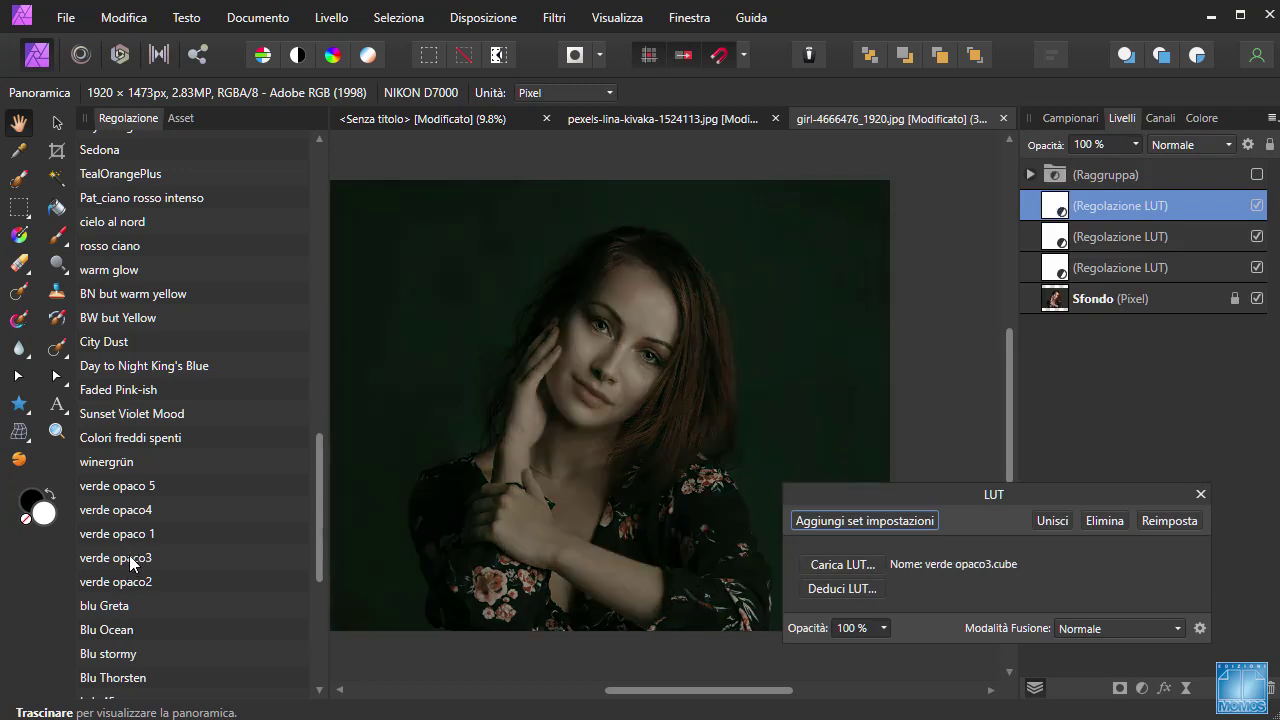
{"action": "left_click", "coordinate": [1201, 494]}
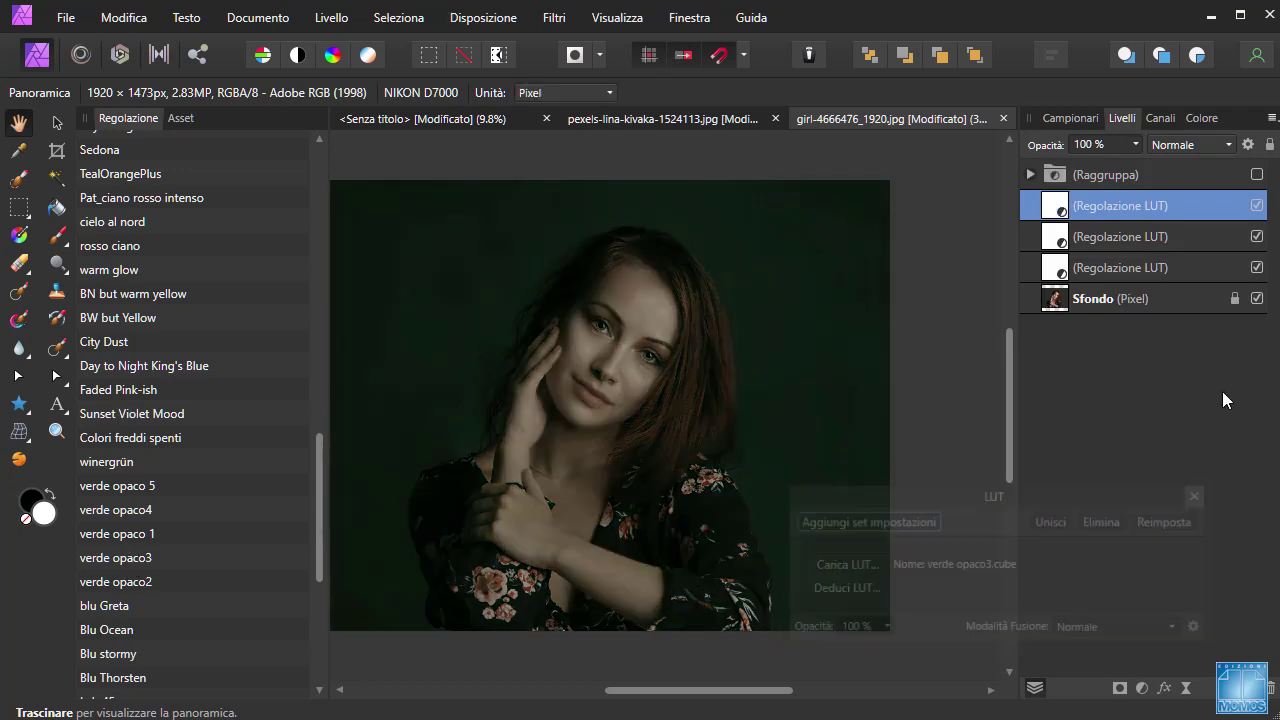
{"action": "left_click", "coordinate": [1120, 688]}
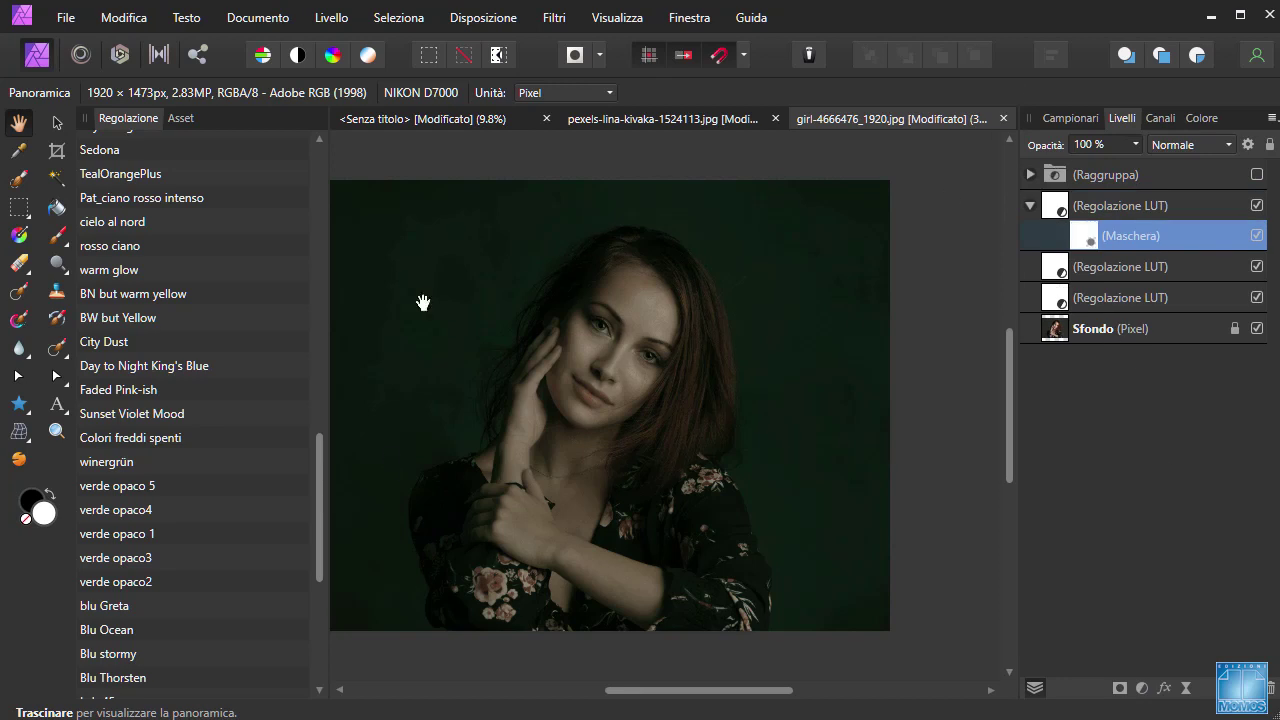
- Set up an inverted radial gradient with a near-black stop
{"action": "left_click", "coordinate": [19, 235]}
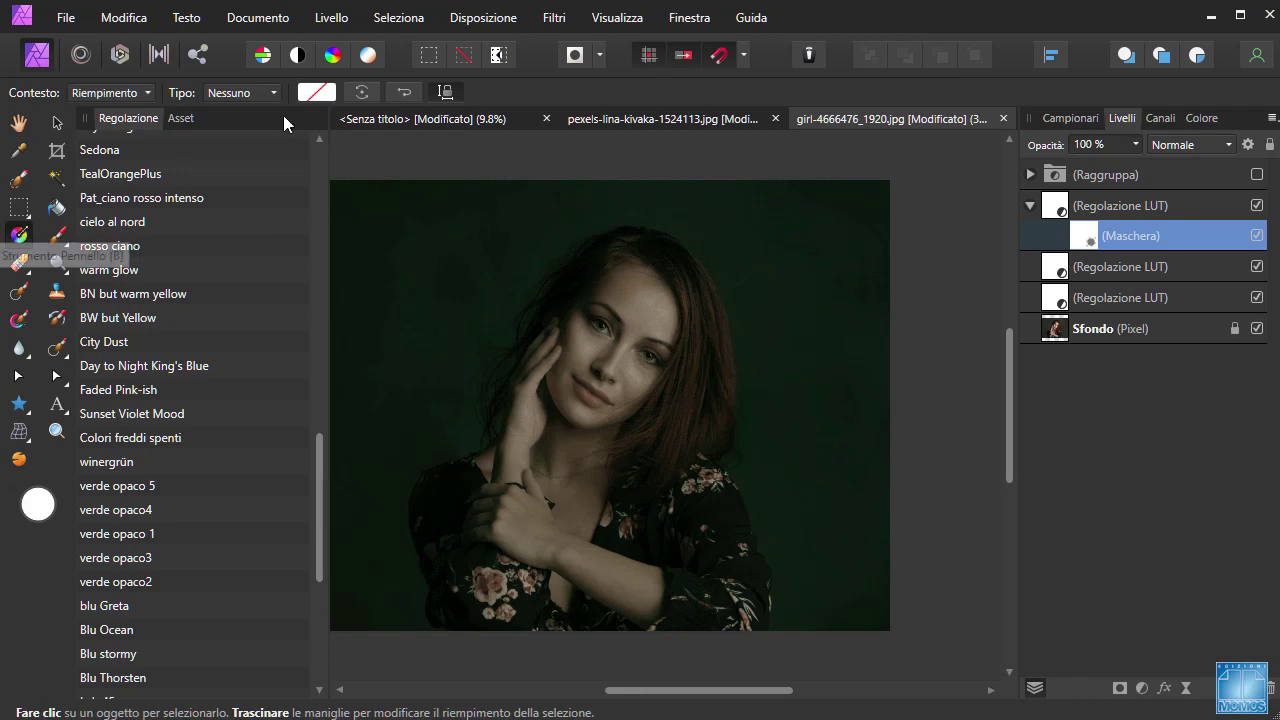
{"action": "left_click", "coordinate": [244, 93]}
{"action": "left_click", "coordinate": [228, 207]}
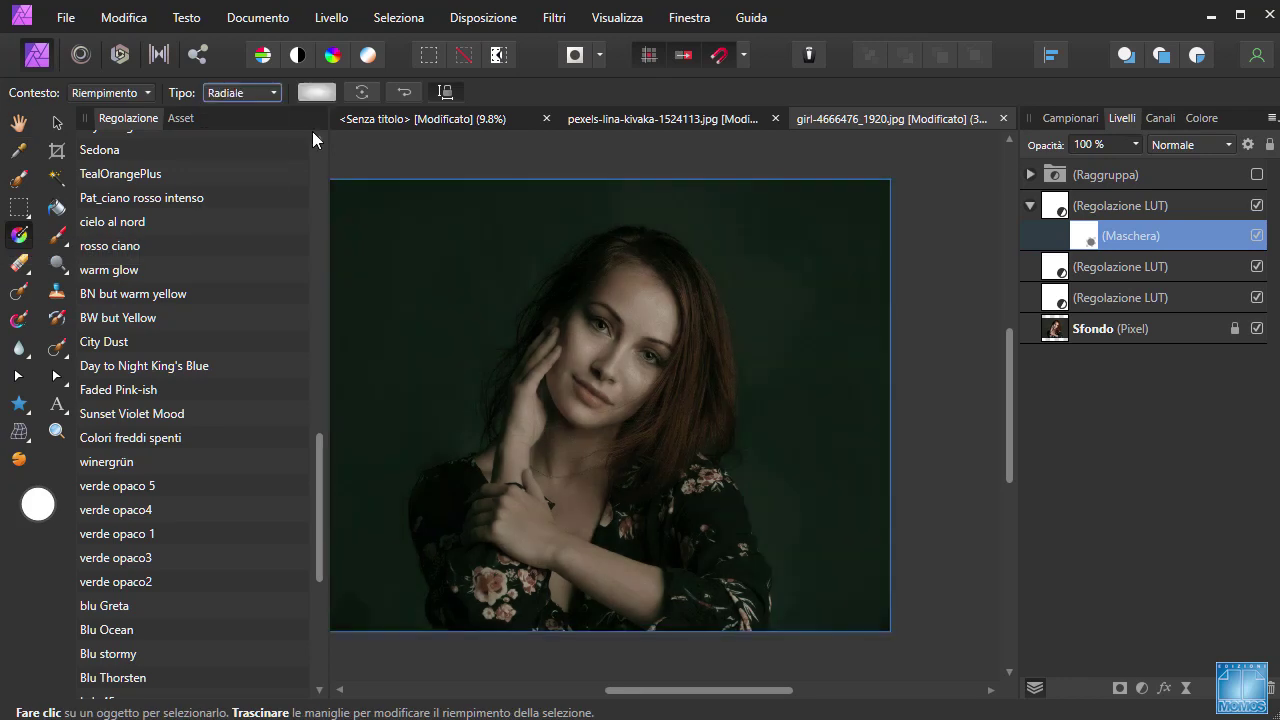
{"action": "left_click", "coordinate": [317, 92]}
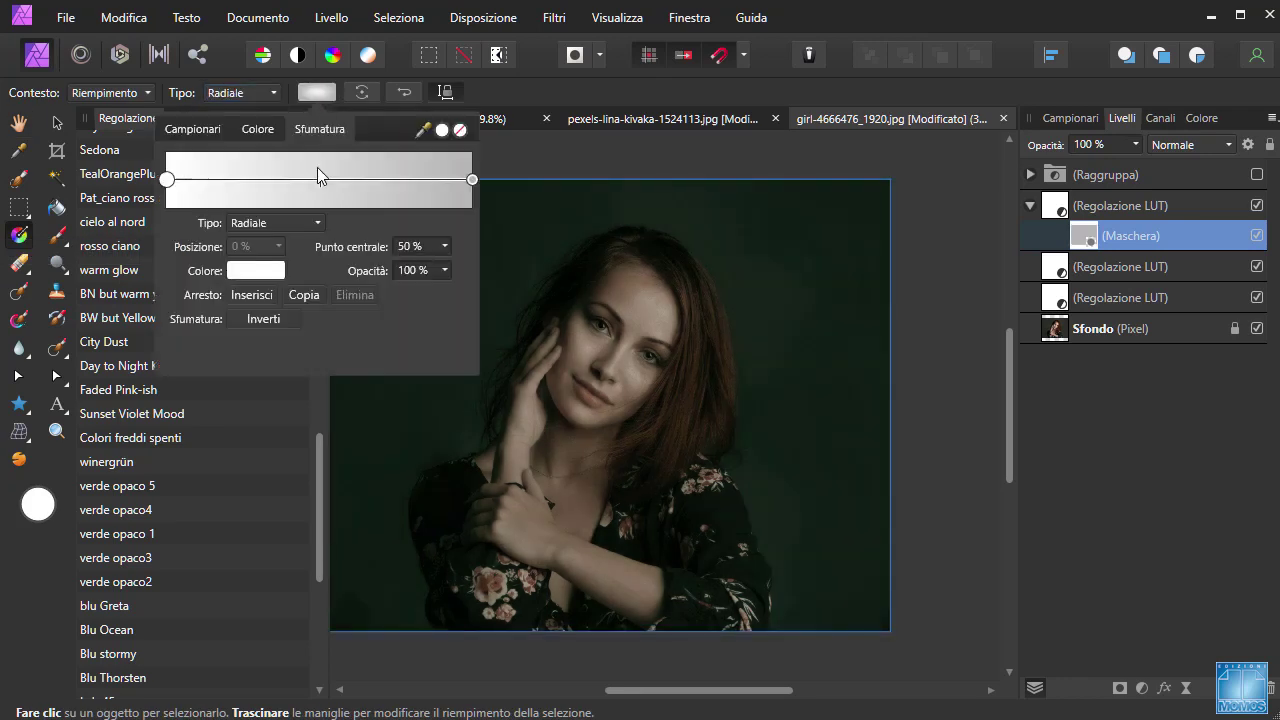
{"action": "left_click", "coordinate": [262, 318]}
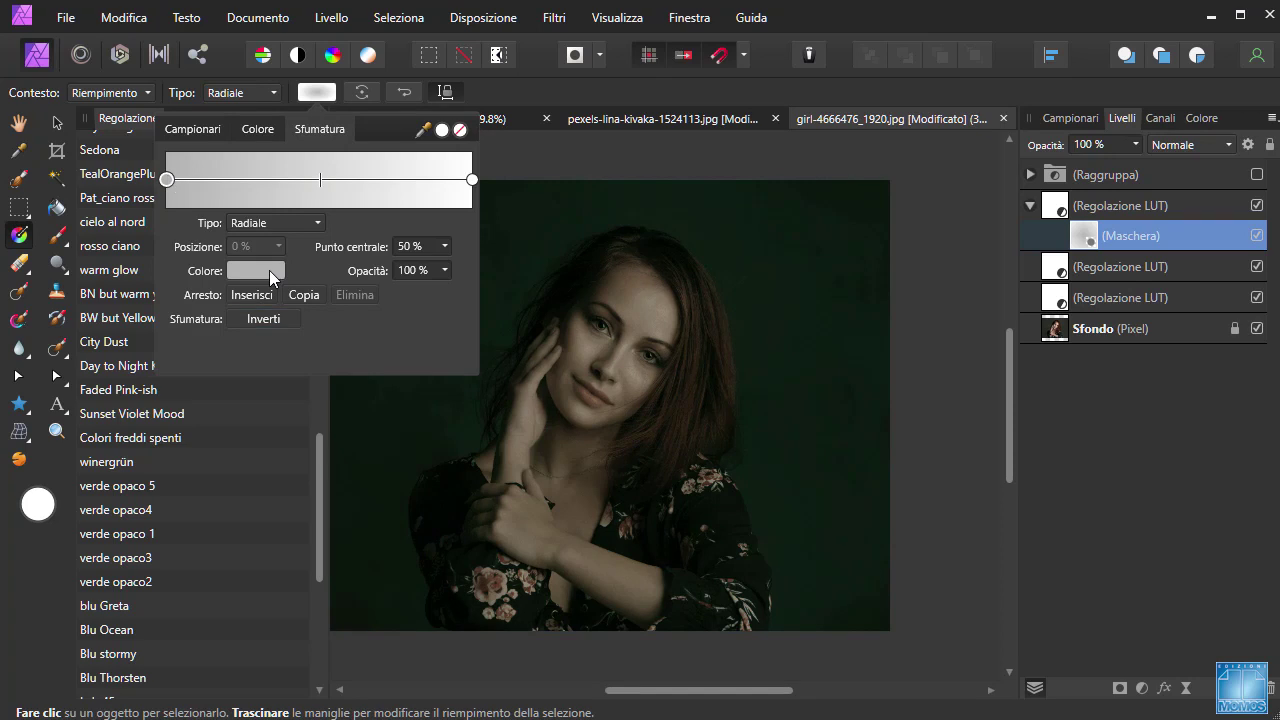
{"action": "left_click", "coordinate": [269, 270]}
{"action": "left_click_drag", "start_coordinate": [283, 384], "coordinate": [172, 384]}
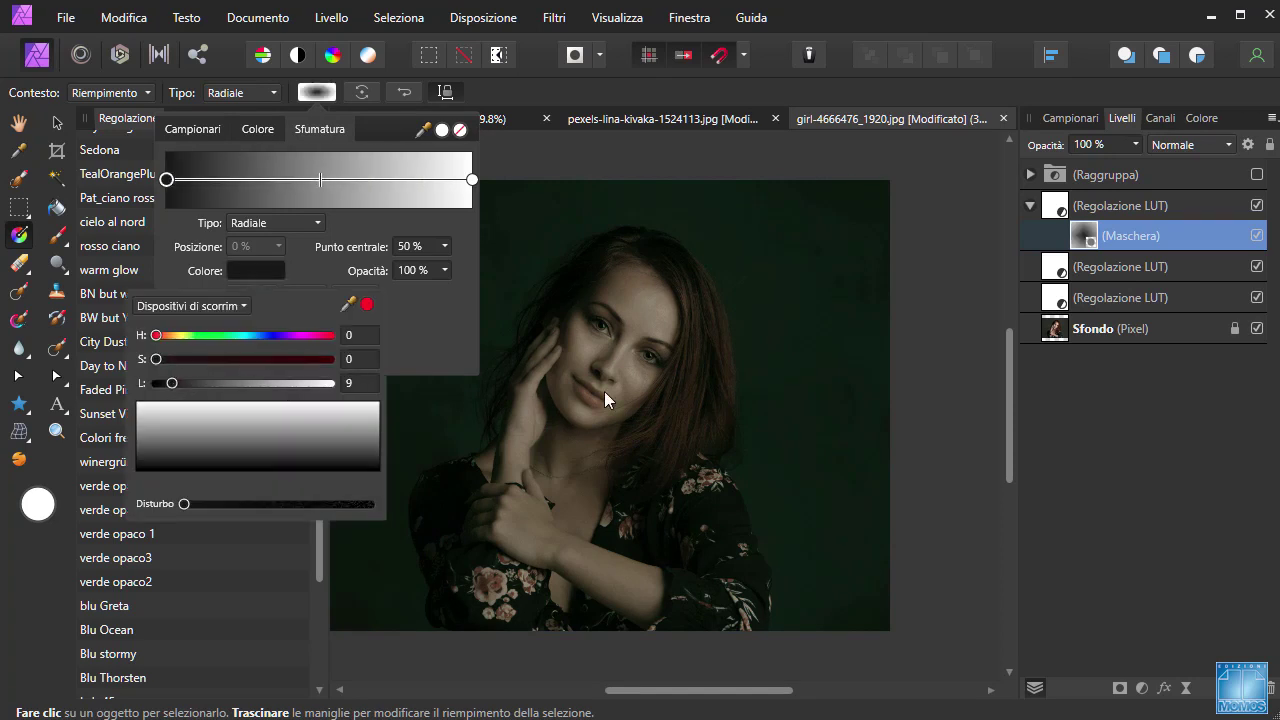
- Draw the radial gradient on the mask from the face outward to vignette the edges
{"action": "left_click_drag", "start_coordinate": [604, 391], "coordinate": [890, 390]}
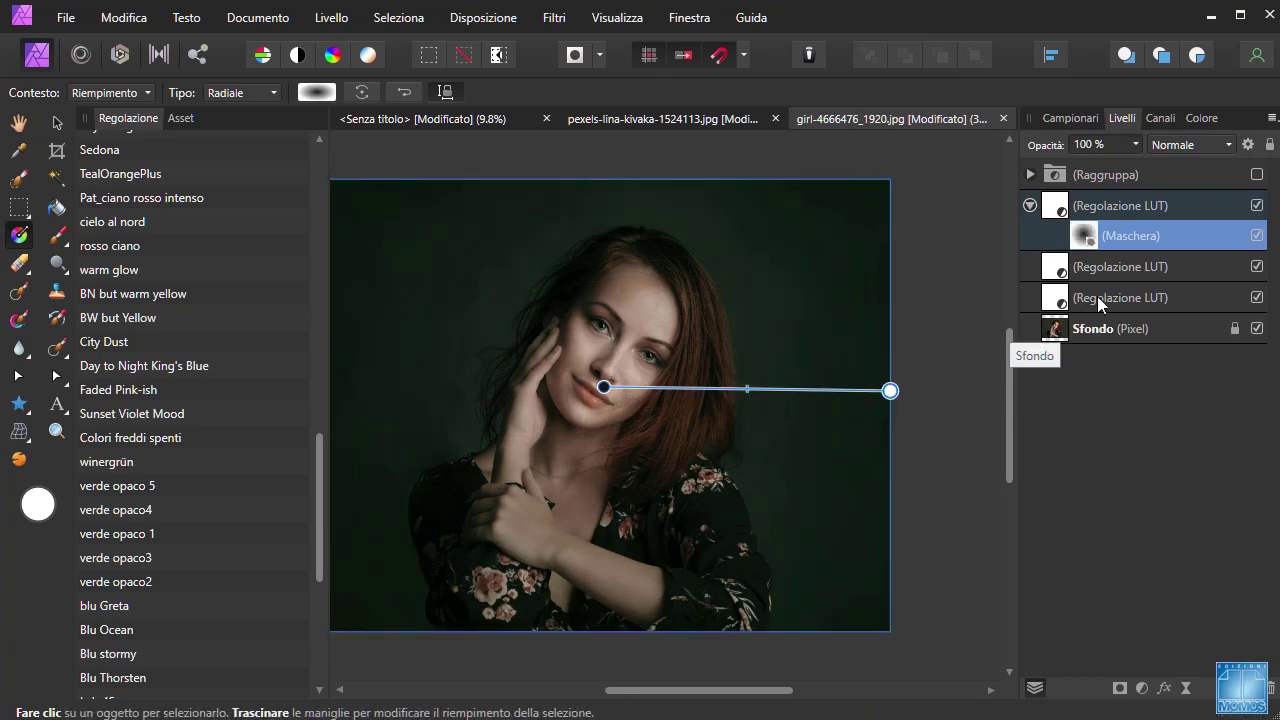
{"action": "mouse_move", "coordinate": [595, 380]}
{"action": "left_mouse_down"}
{"action": "mouse_move", "coordinate": [607, 368]}
{"action": "mouse_move", "coordinate": [775, 362]}
{"action": "mouse_move", "coordinate": [900, 312]}
{"action": "mouse_move", "coordinate": [890, 318]}
{"action": "left_mouse_up"}
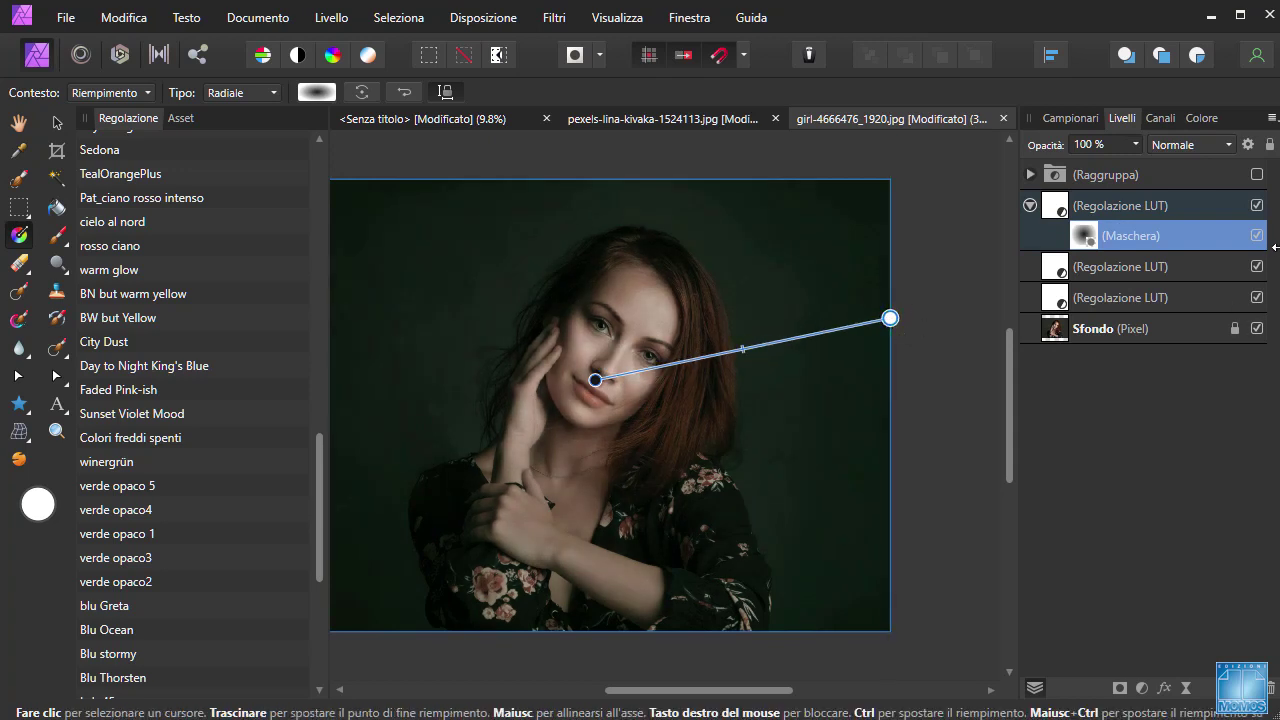
{"action": "left_click", "coordinate": [1161, 205]}
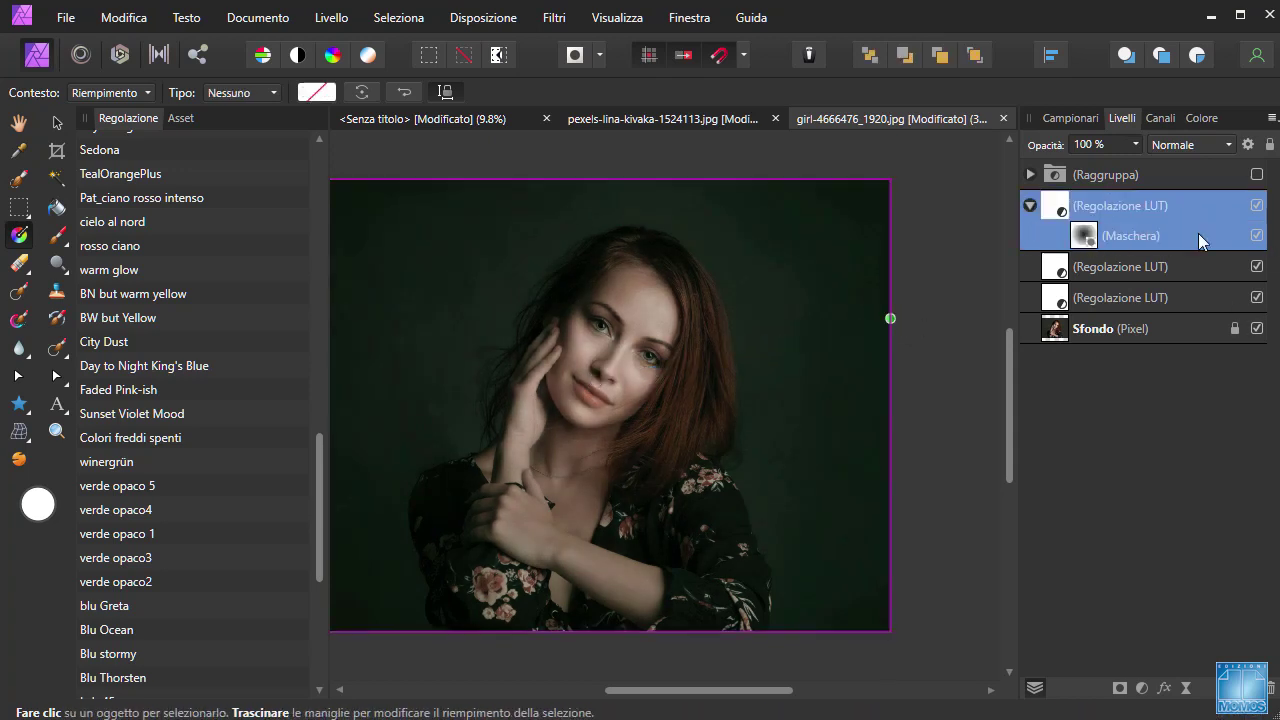
{"action": "left_click", "coordinate": [1170, 298], "text": "shift"}
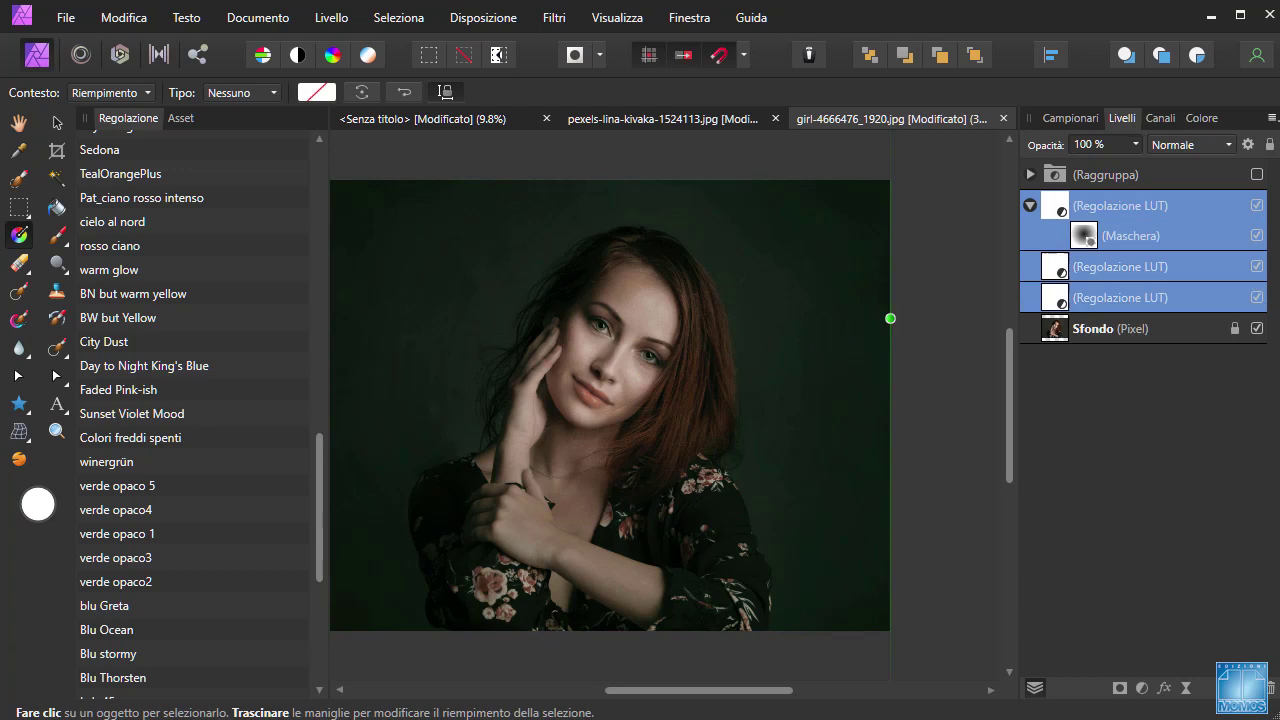
{"action": "left_click", "coordinate": [1257, 206]}
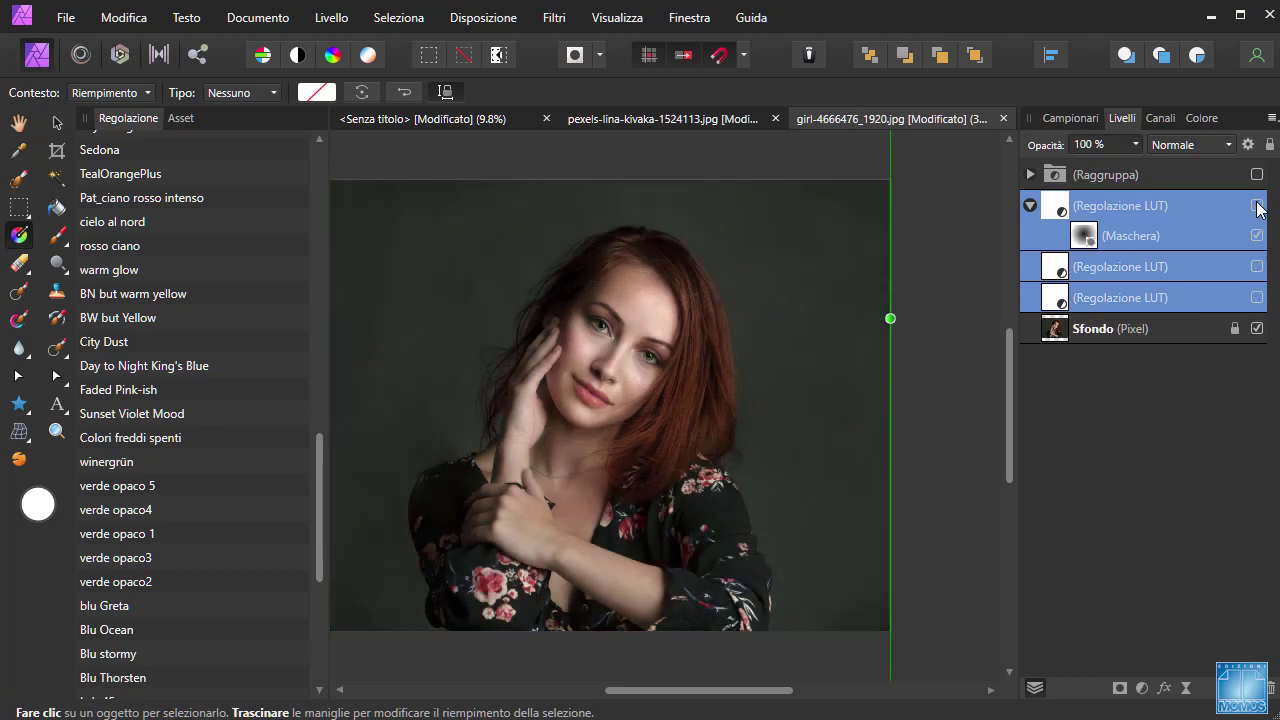
{"action": "left_click", "coordinate": [1257, 206]}
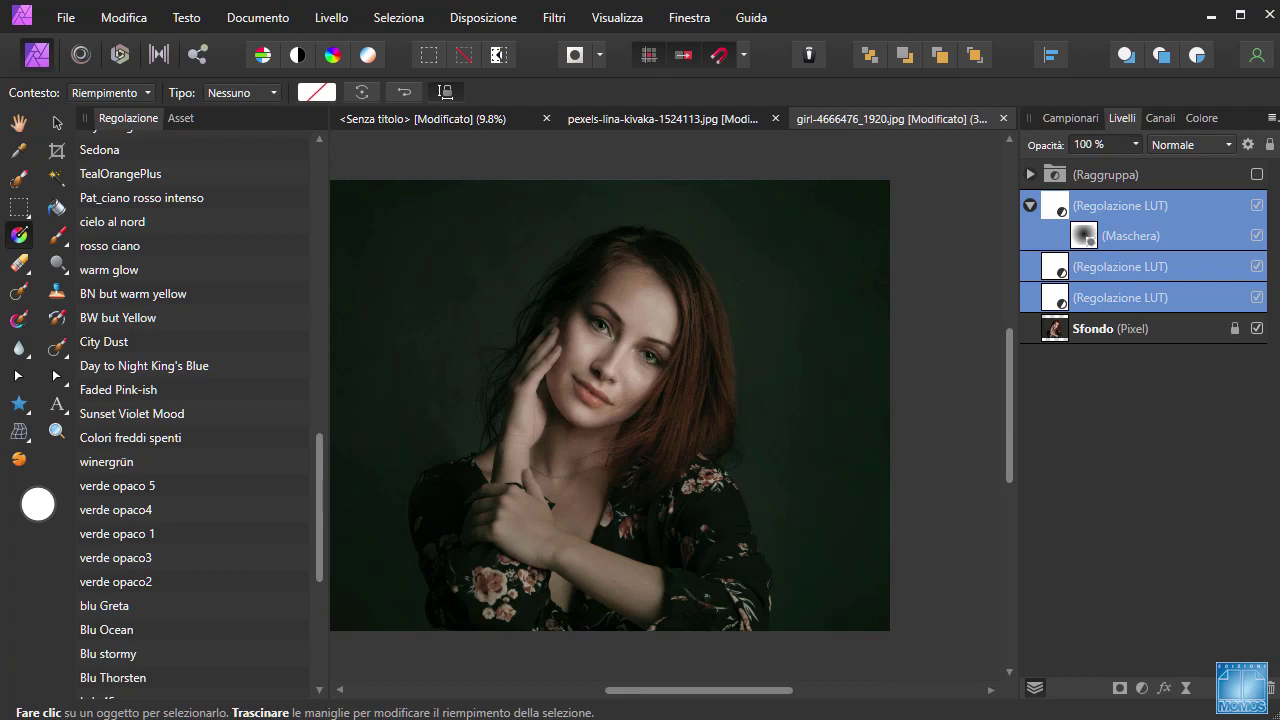
{"action": "left_click", "coordinate": [1133, 297]}
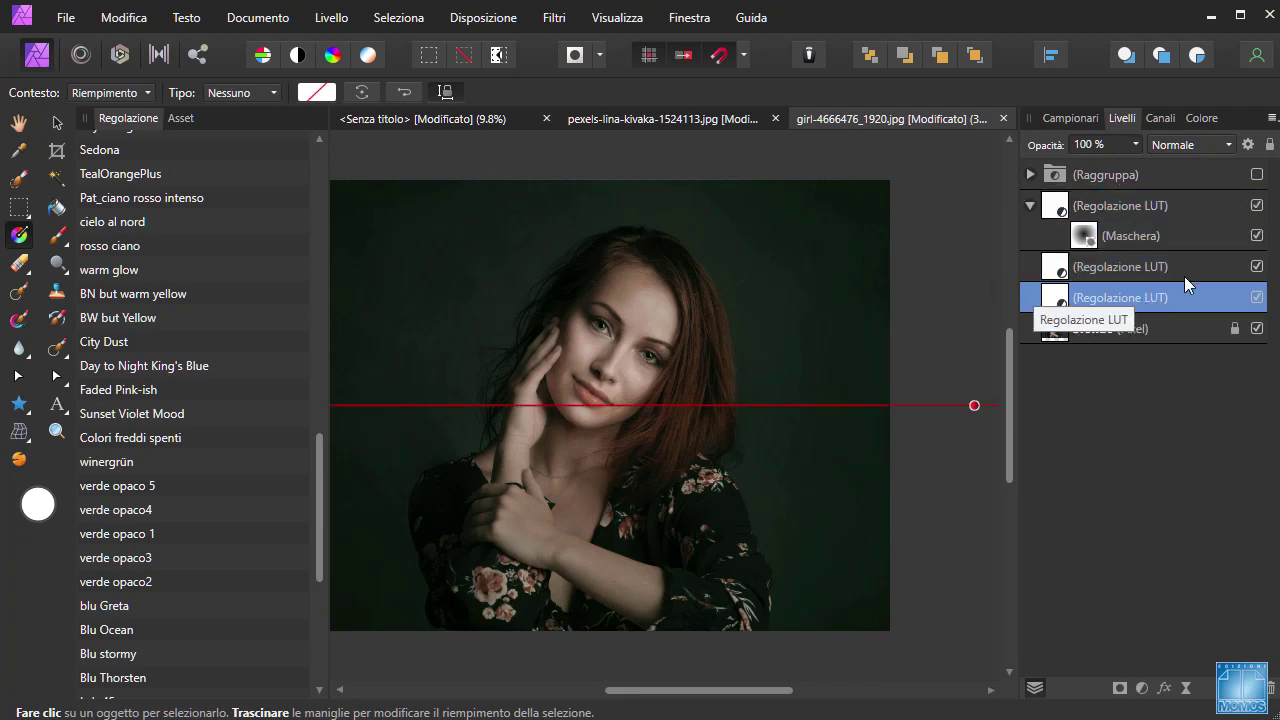
{"action": "left_click", "coordinate": [1109, 265]}
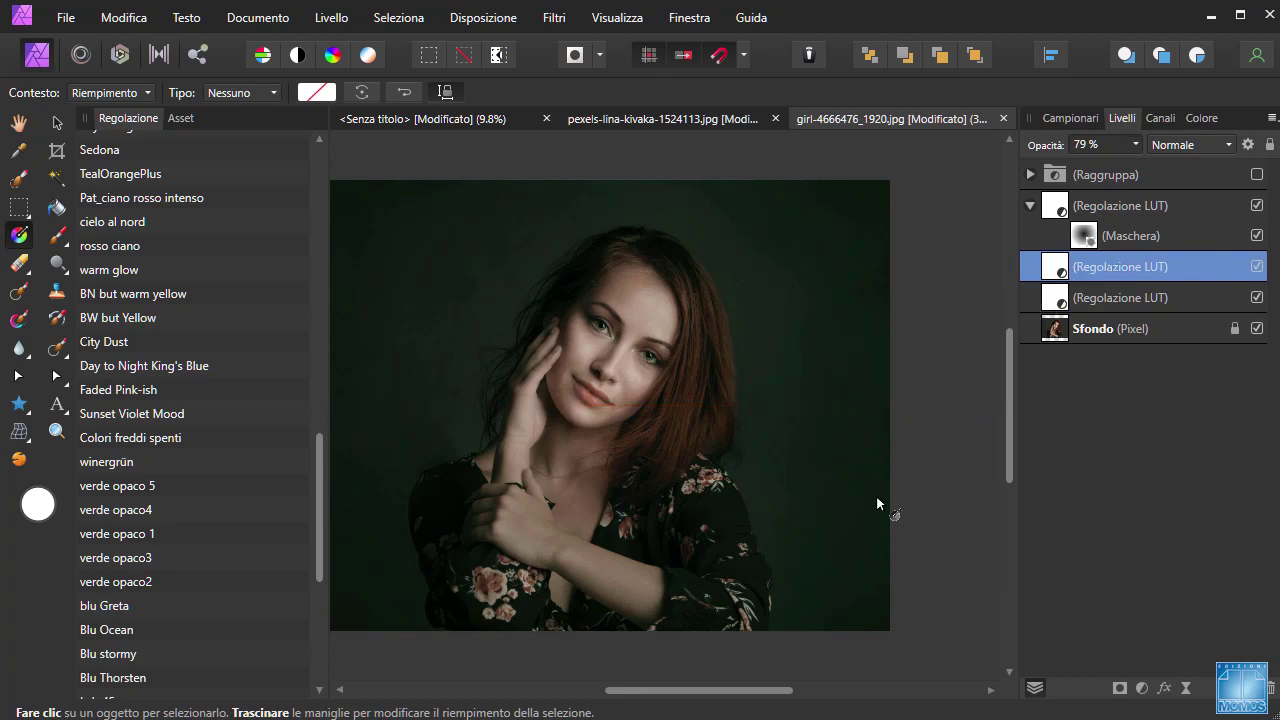
{"action": "left_click", "coordinate": [1129, 204]}
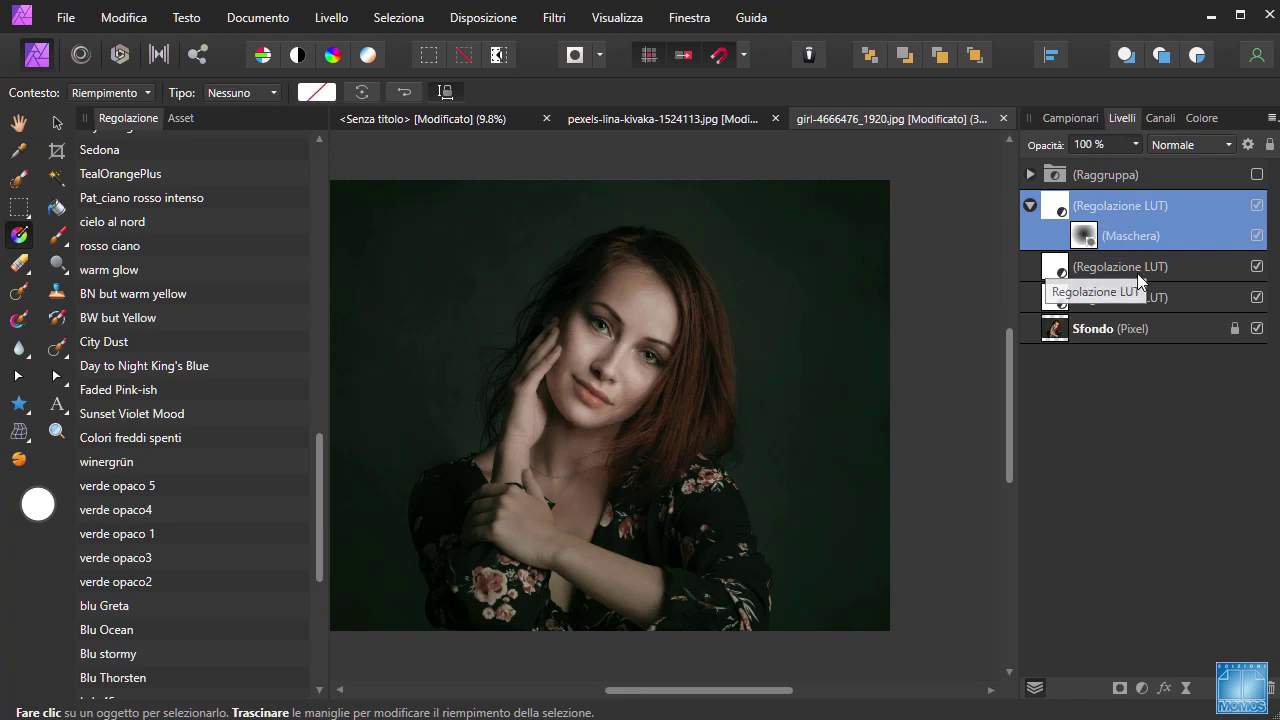
{"action": "left_click", "coordinate": [1110, 266]}
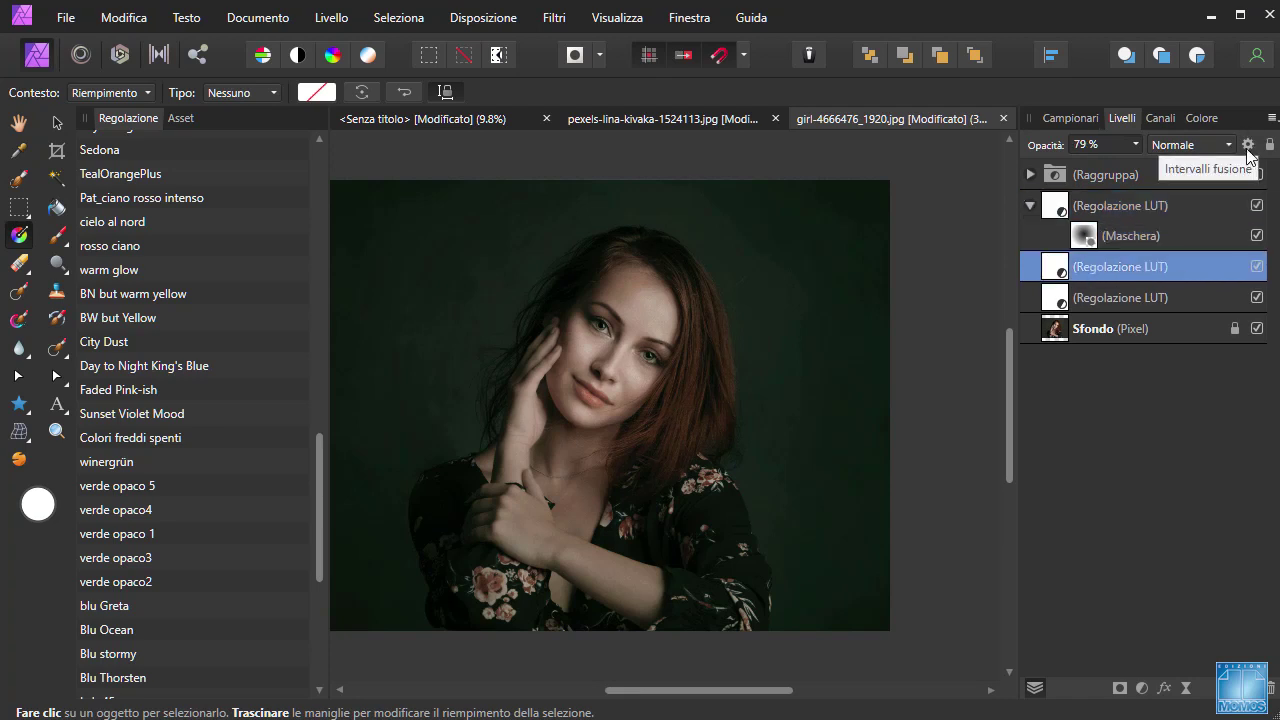